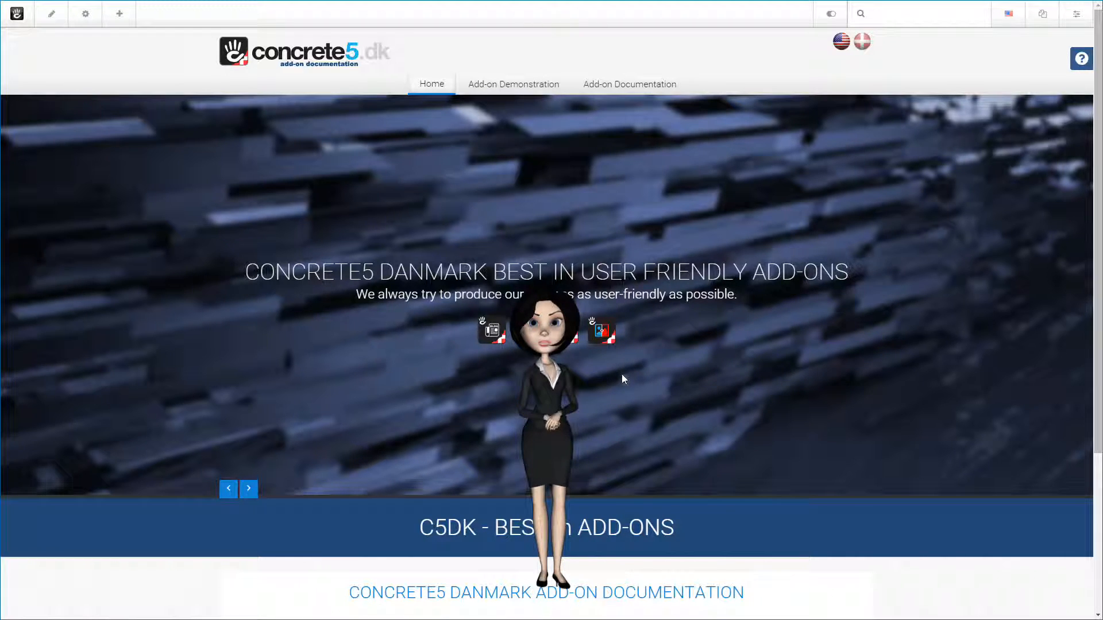
Open the C5DK Blog add-on demonstration and view its Topics demonstration post and the first blog post
{"action": "mouse_move", "coordinate": [505, 83]}
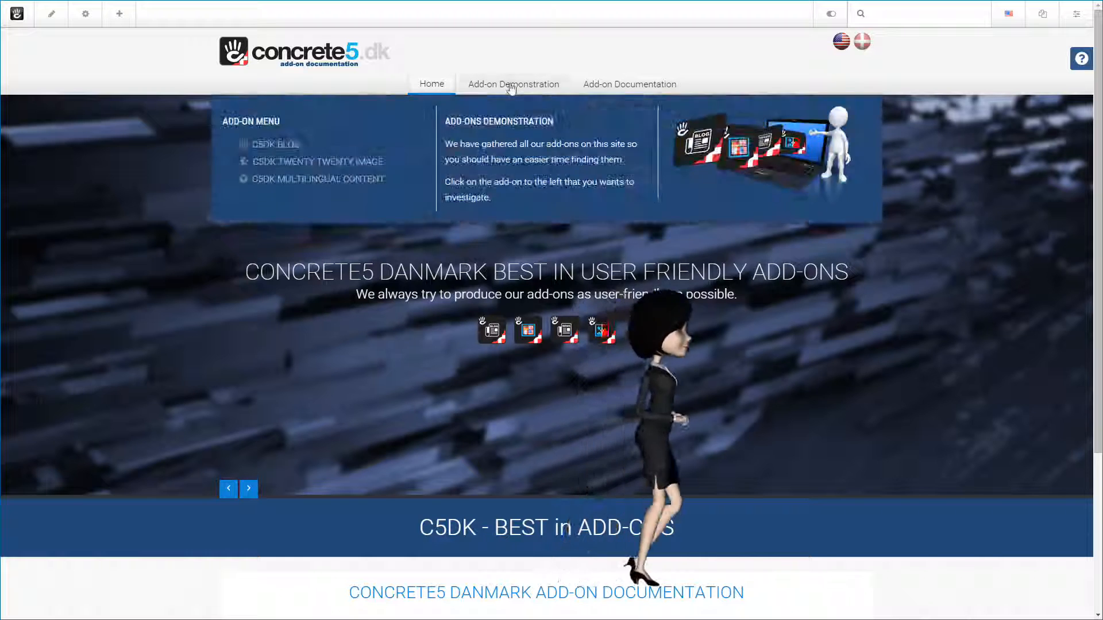
{"action": "left_click", "coordinate": [274, 145]}
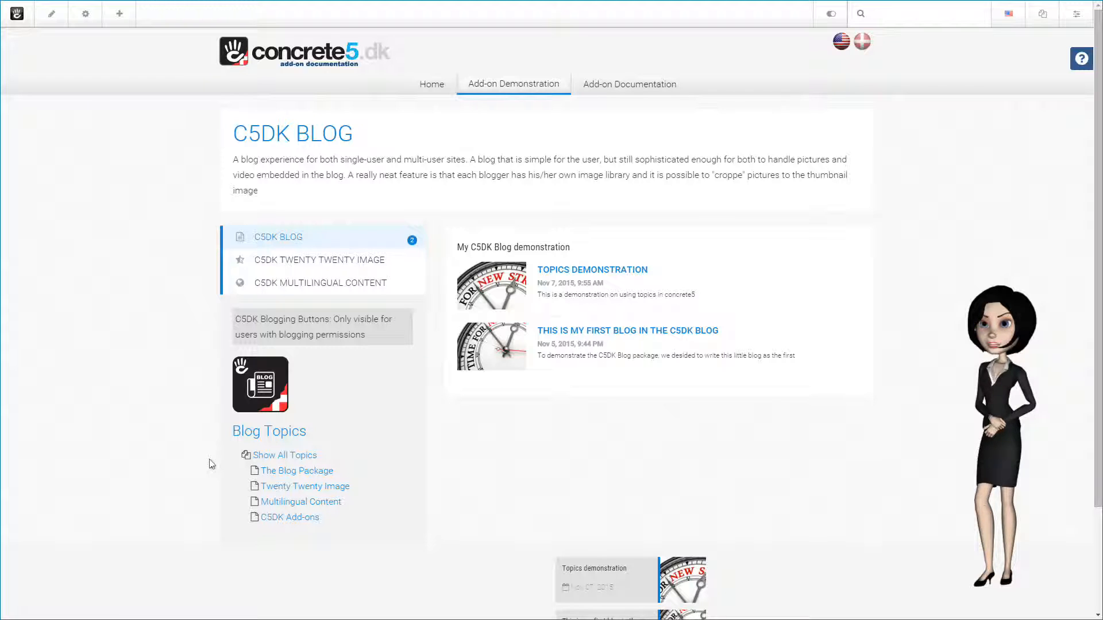
{"action": "left_click", "coordinate": [581, 274]}
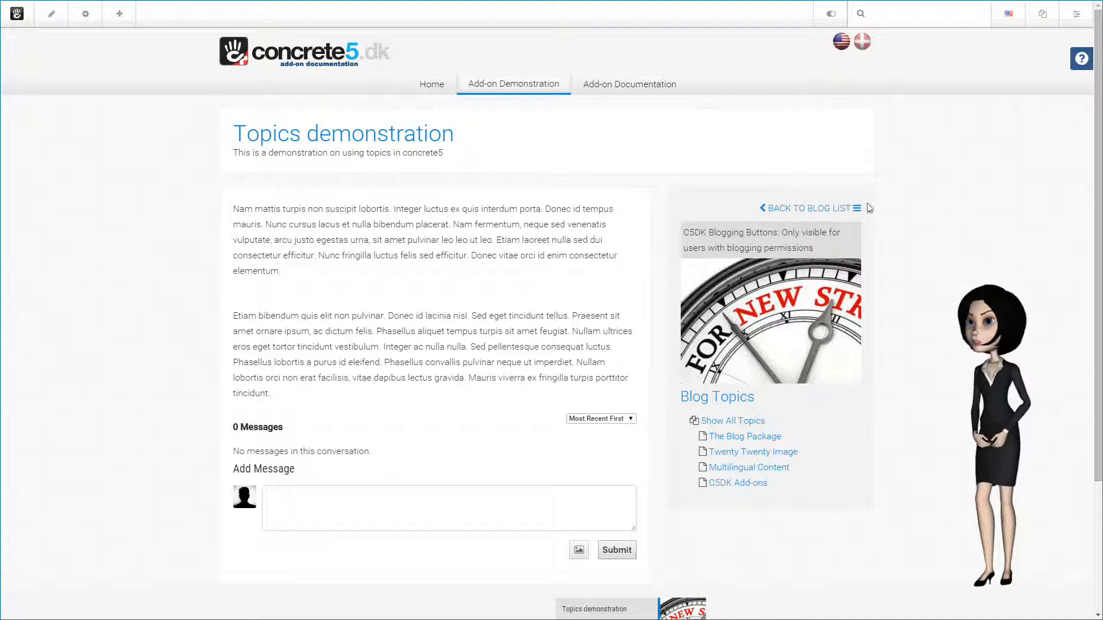
{"action": "left_click", "coordinate": [803, 215]}
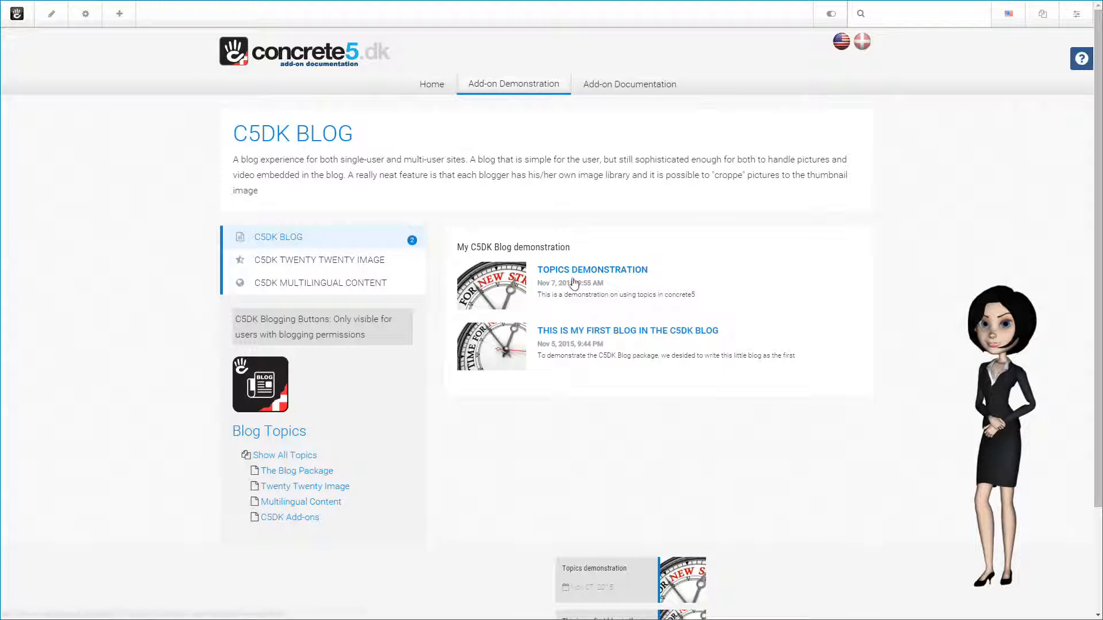
{"action": "left_click", "coordinate": [581, 333]}
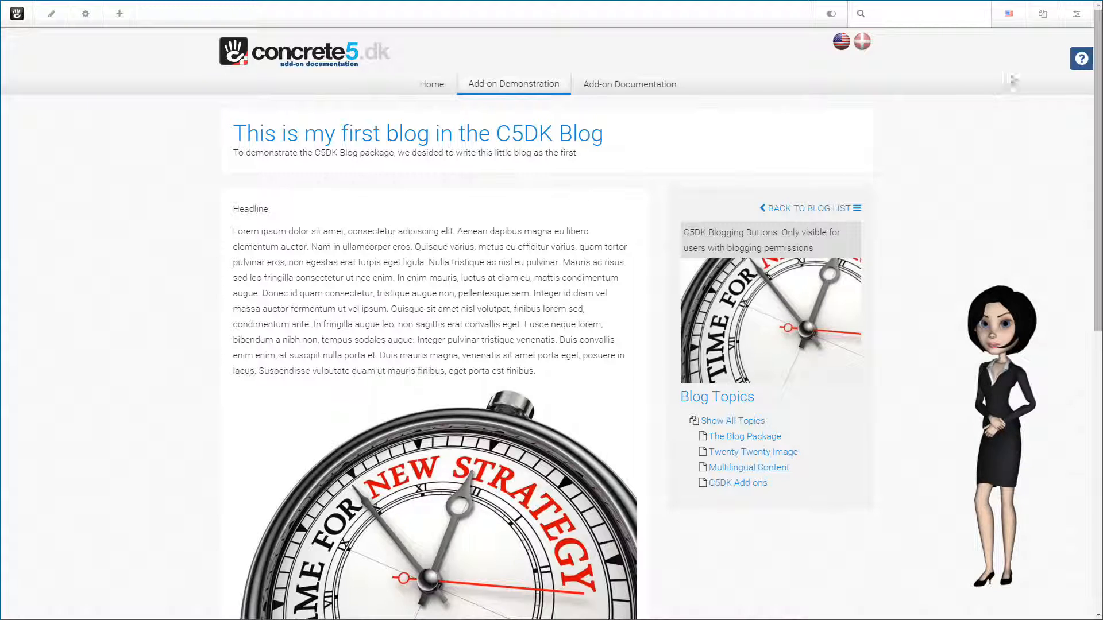
Open the C5DK Header stack in the dashboard's Stacks & Blocks section
{"action": "left_click", "coordinate": [1078, 15]}
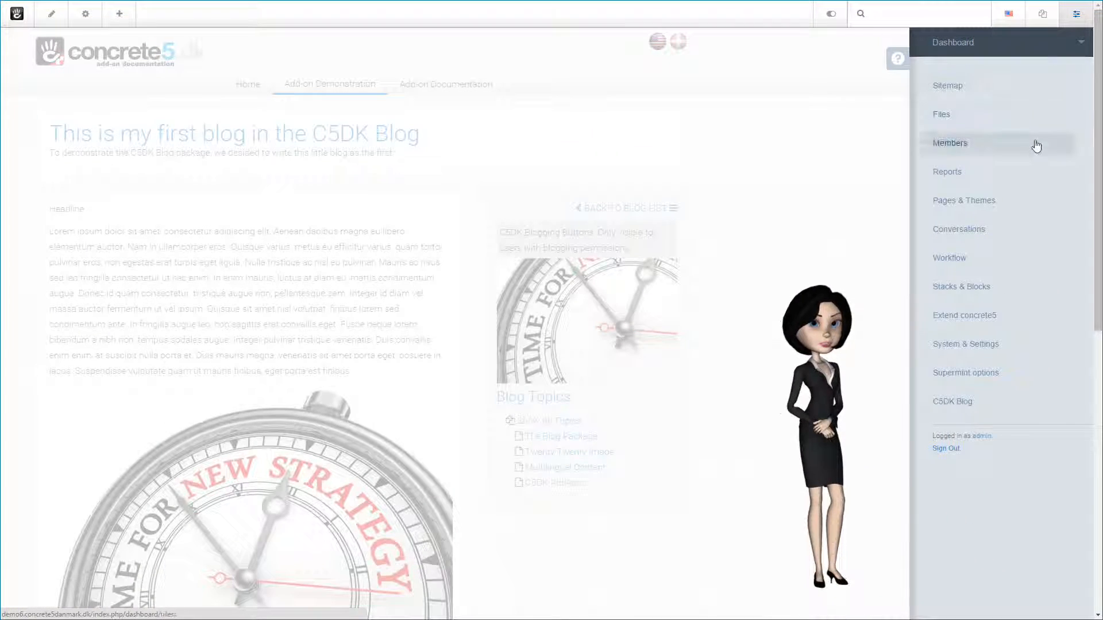
{"action": "left_click", "coordinate": [989, 287]}
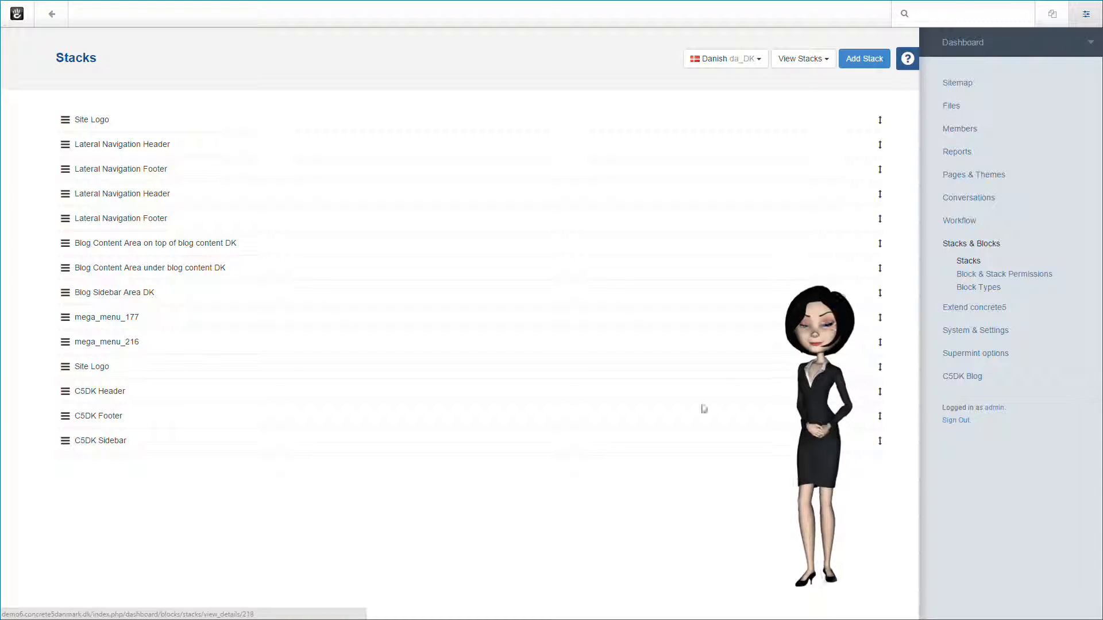
{"action": "left_click", "coordinate": [100, 392]}
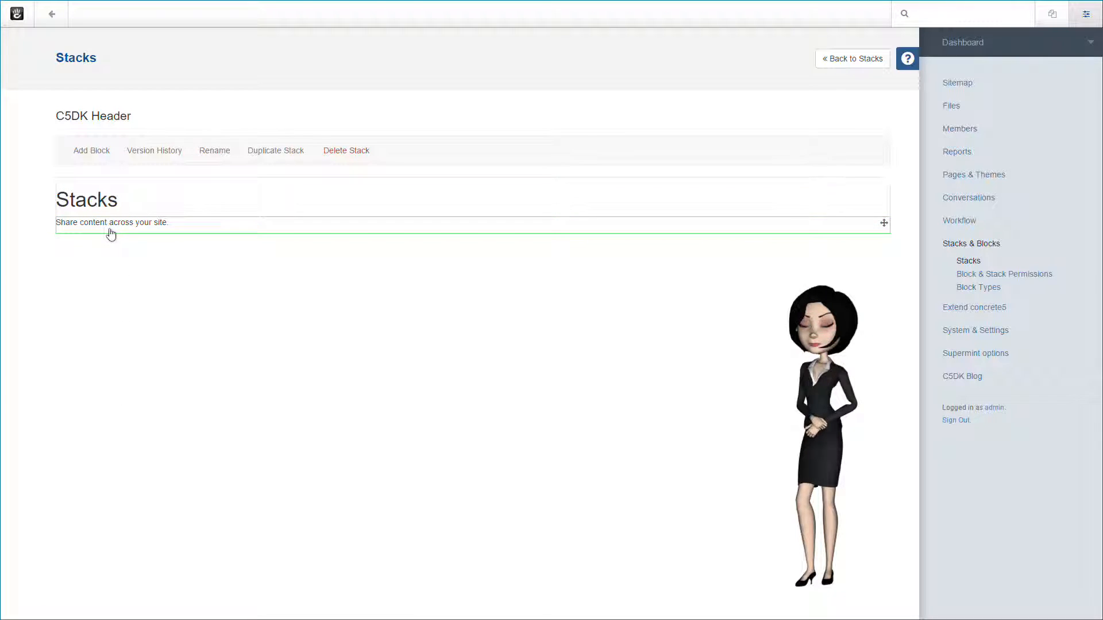
Add a Blog Header block to the C5DK Header stack and approve the stack changes
{"action": "left_click", "coordinate": [93, 152]}
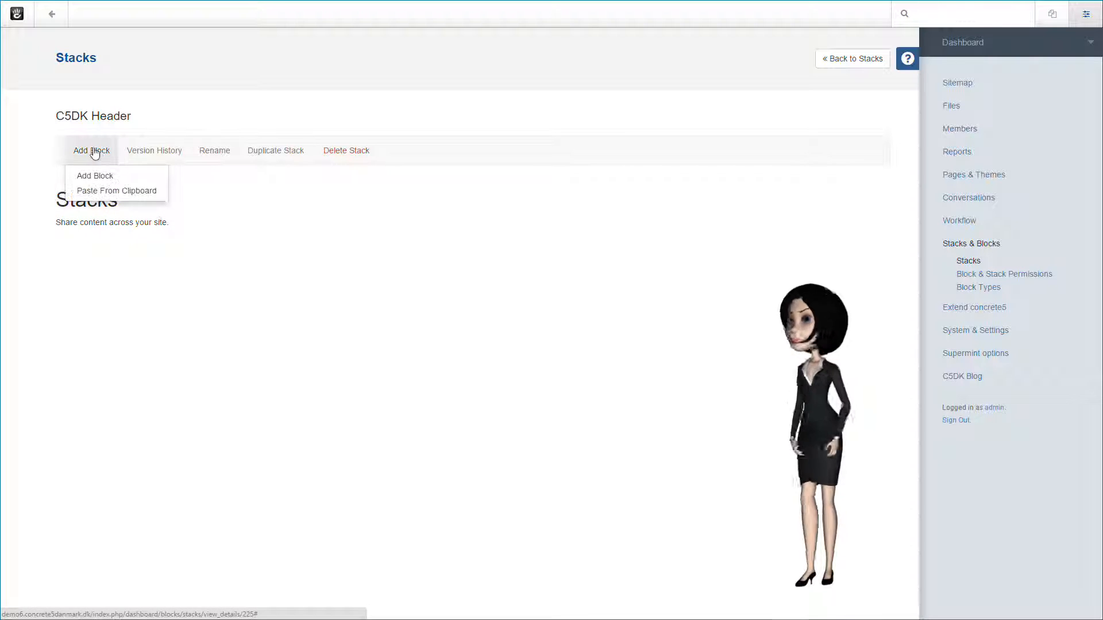
{"action": "left_click", "coordinate": [97, 177]}
{"action": "scroll", "coordinate": [508, 280], "scroll_direction": "down", "scroll_amount": 1}
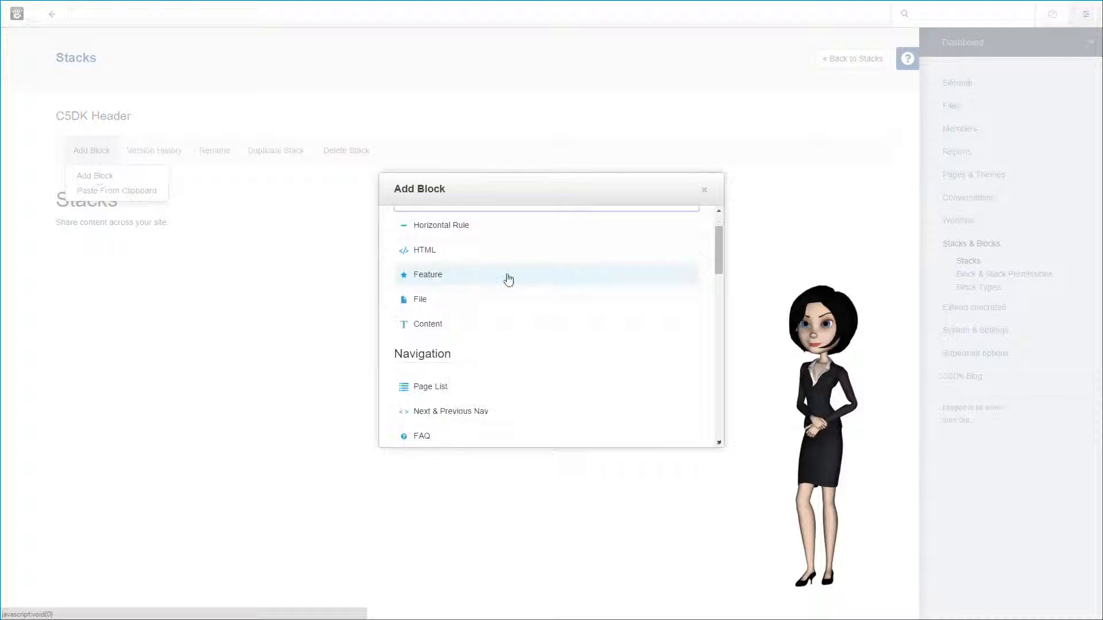
{"action": "scroll", "coordinate": [508, 279], "scroll_direction": "down", "scroll_amount": 10}
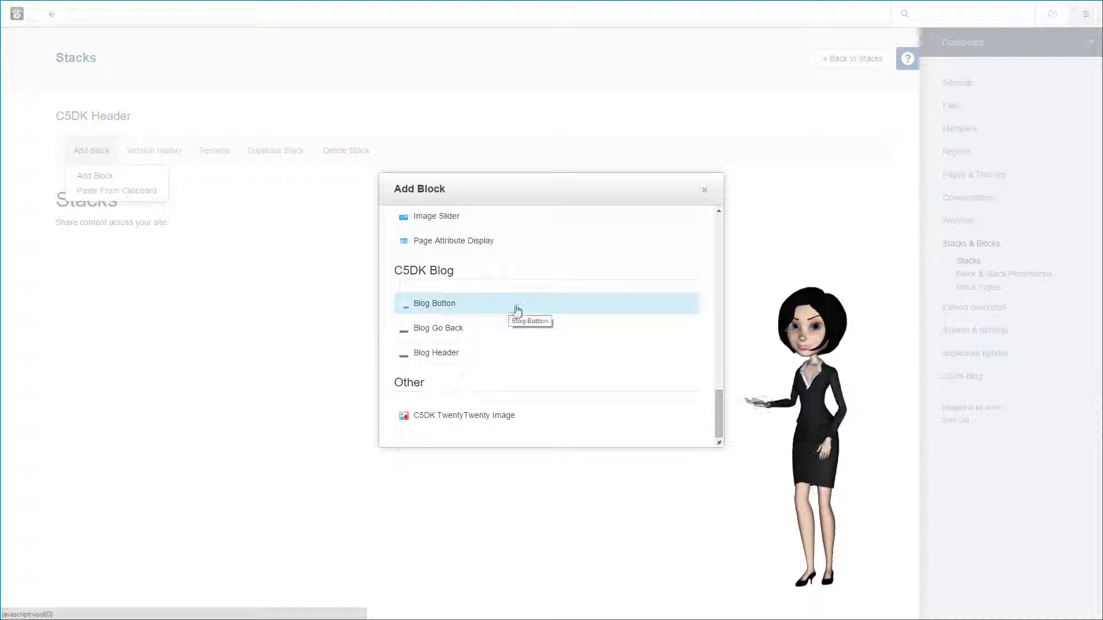
{"action": "left_click", "coordinate": [452, 353]}
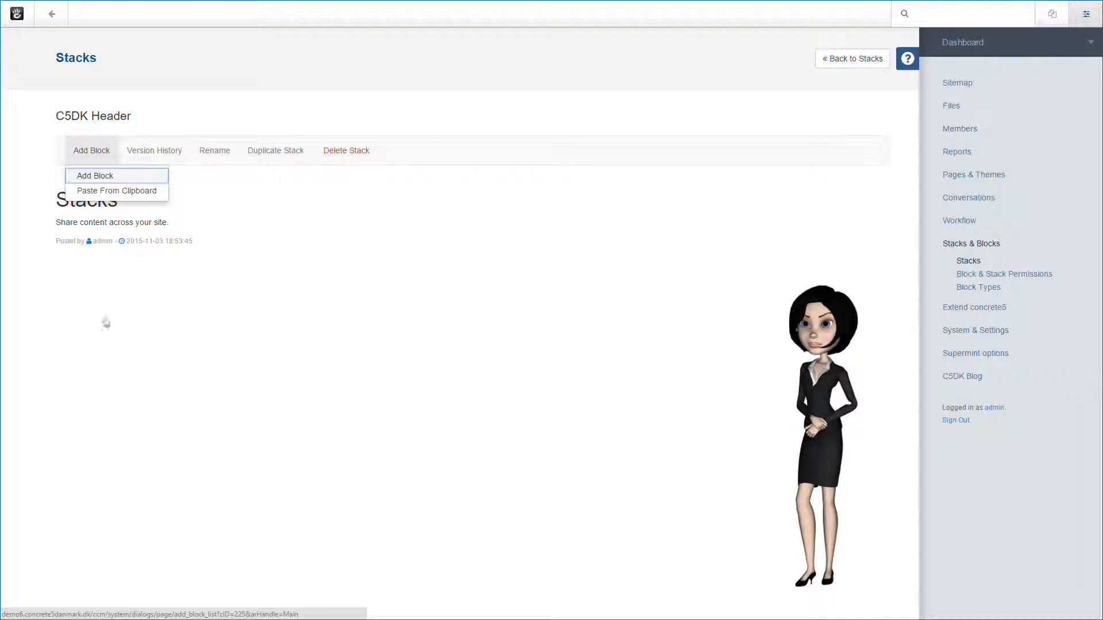
{"action": "right_click", "coordinate": [475, 382]}
{"action": "left_click", "coordinate": [529, 412]}
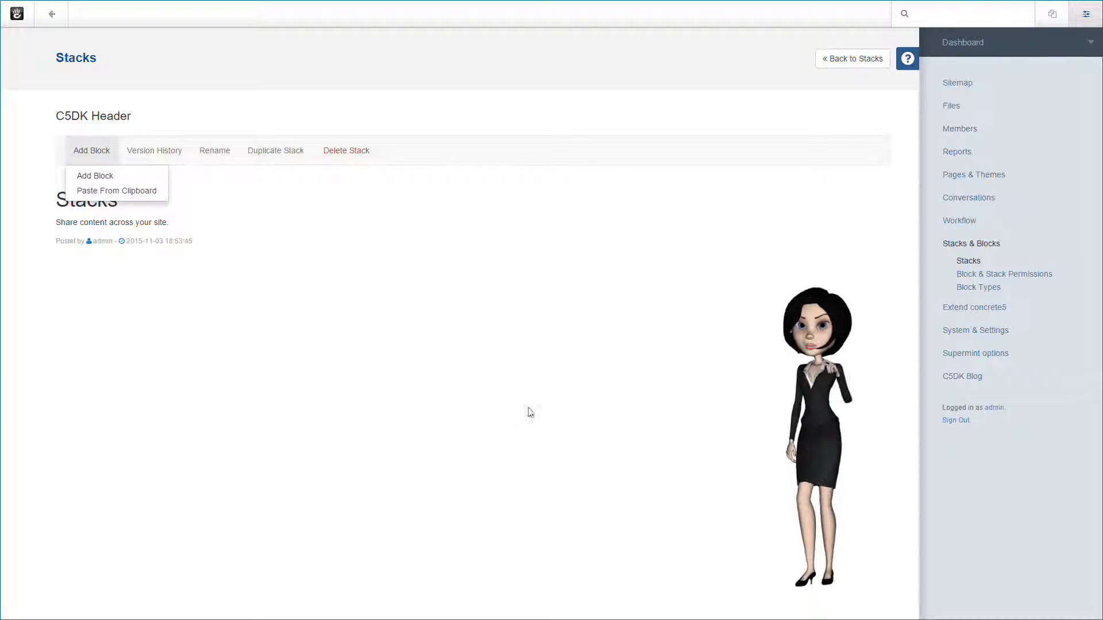
{"action": "left_click", "coordinate": [844, 152]}
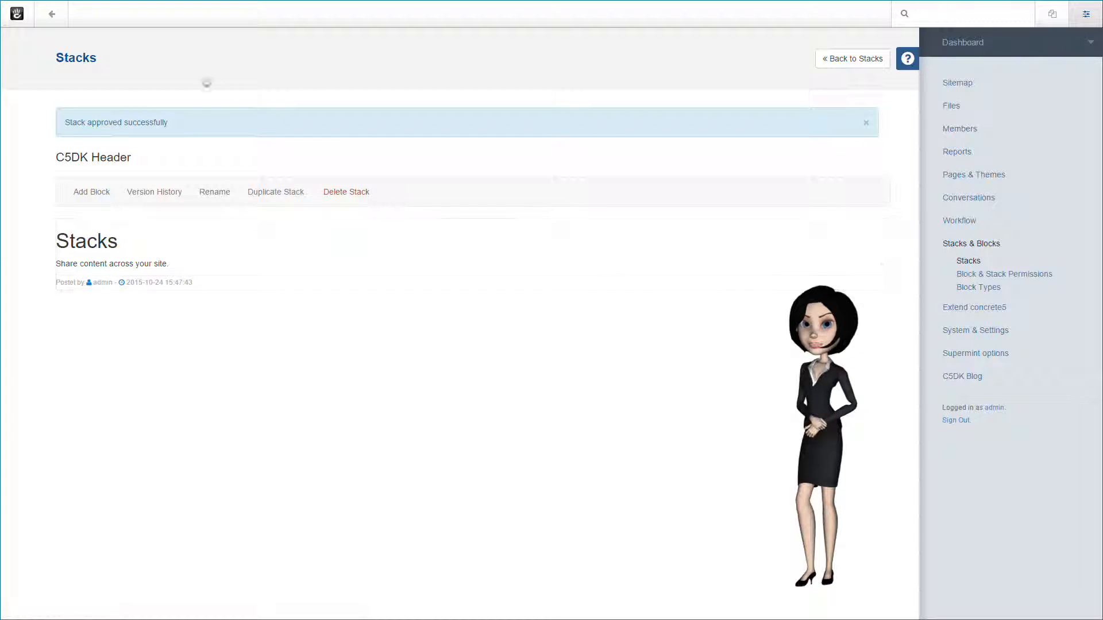
Return to the first blog post to check its header, and go back to the blog list page
{"action": "left_click", "coordinate": [60, 21]}
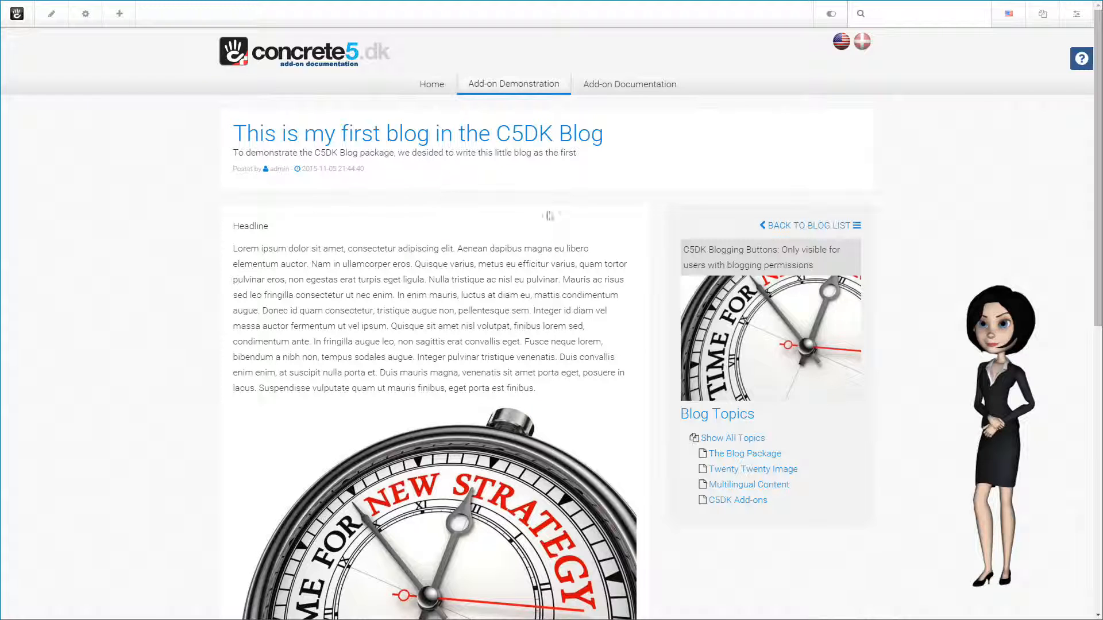
{"action": "left_click", "coordinate": [780, 232]}
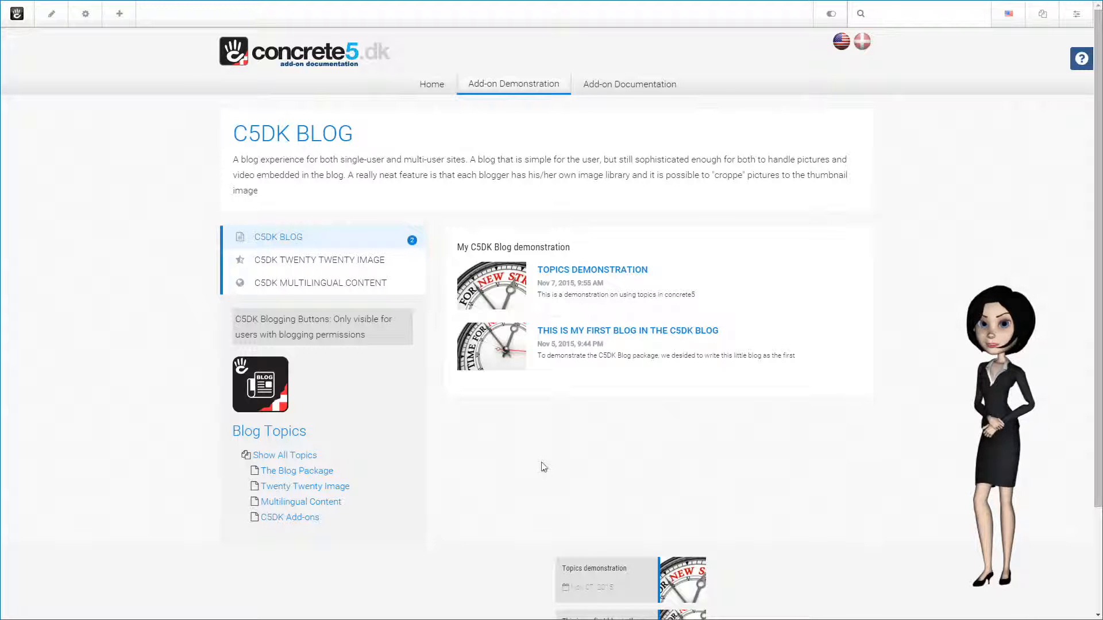
{"action": "scroll", "coordinate": [546, 467], "scroll_direction": "down", "scroll_amount": 2}
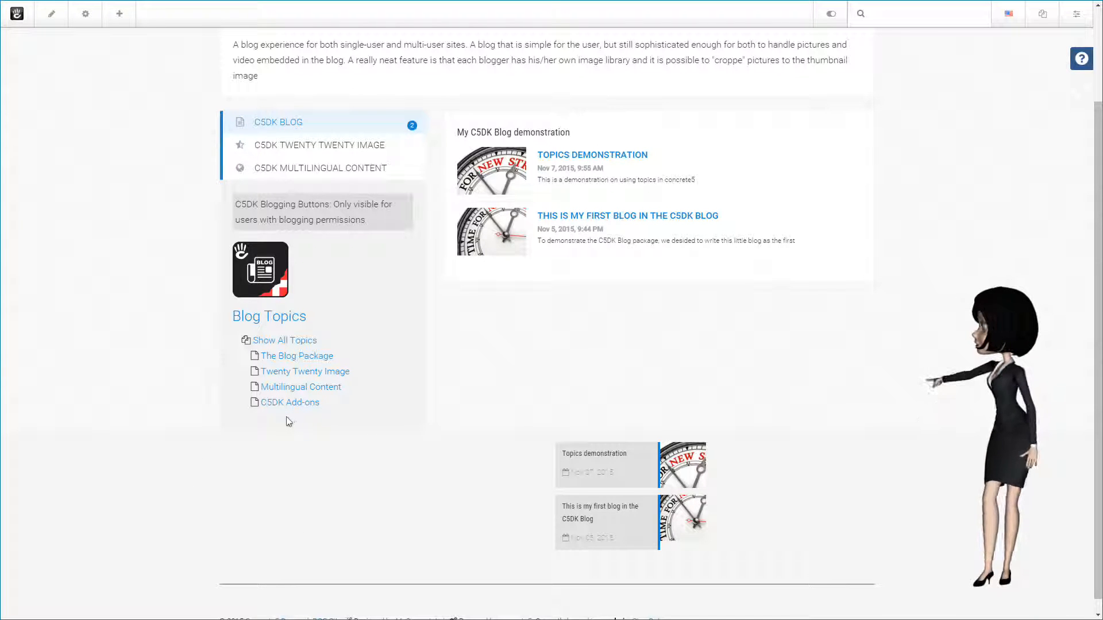
{"action": "scroll", "coordinate": [456, 418], "scroll_direction": "up", "scroll_amount": 2}
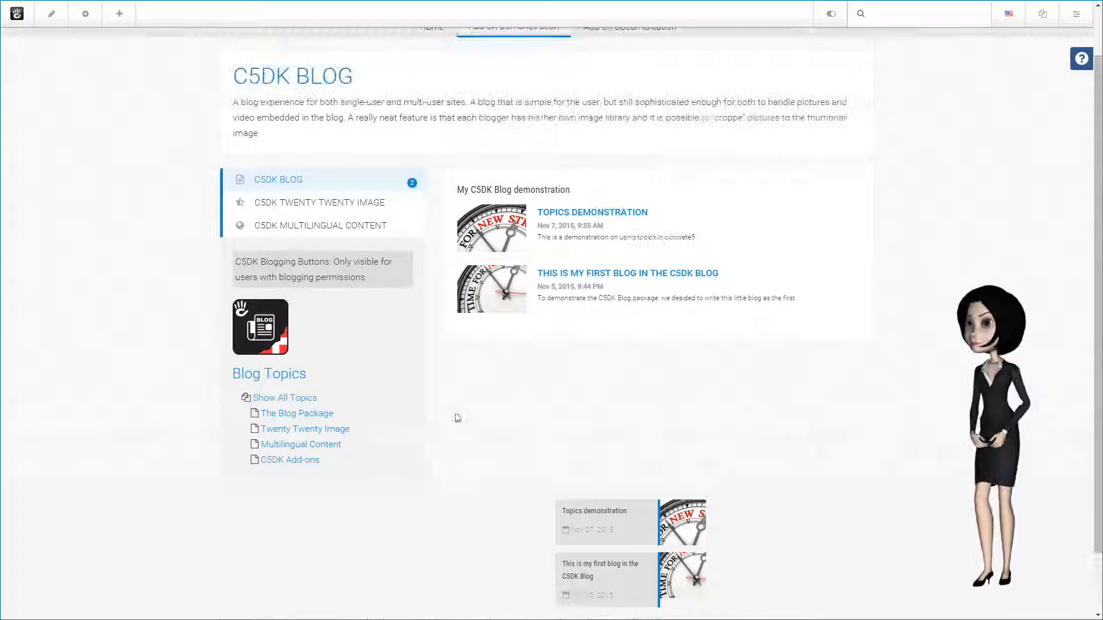
Switch the C5DK Blog page to edit mode and insert a Tags block in its Sidebar area
{"action": "left_click", "coordinate": [51, 20]}
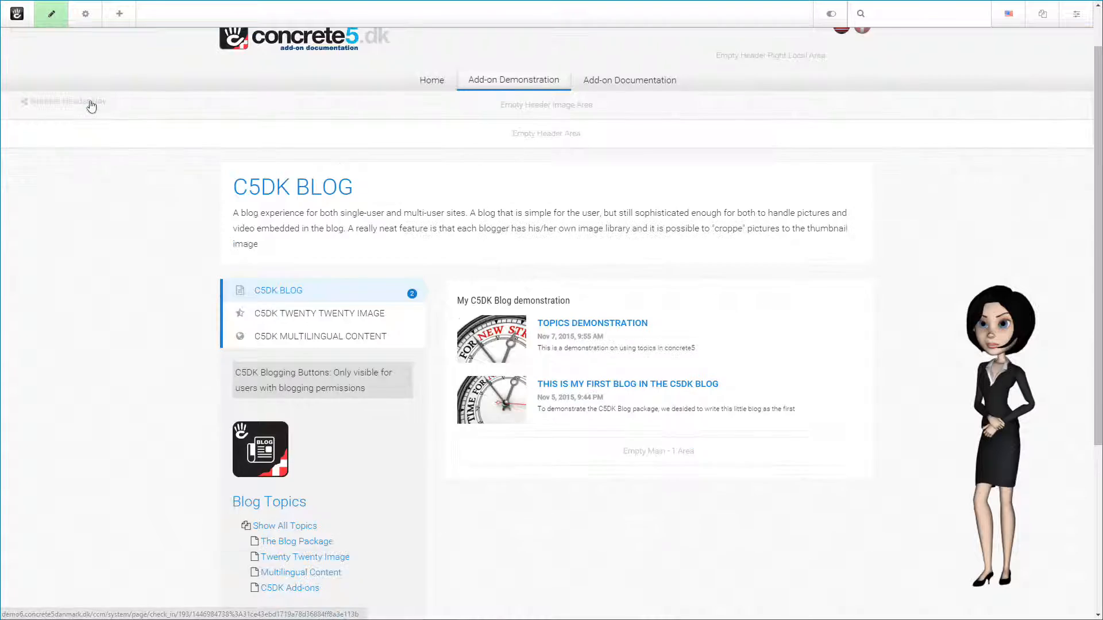
{"action": "scroll", "coordinate": [92, 110], "scroll_direction": "down", "scroll_amount": 4}
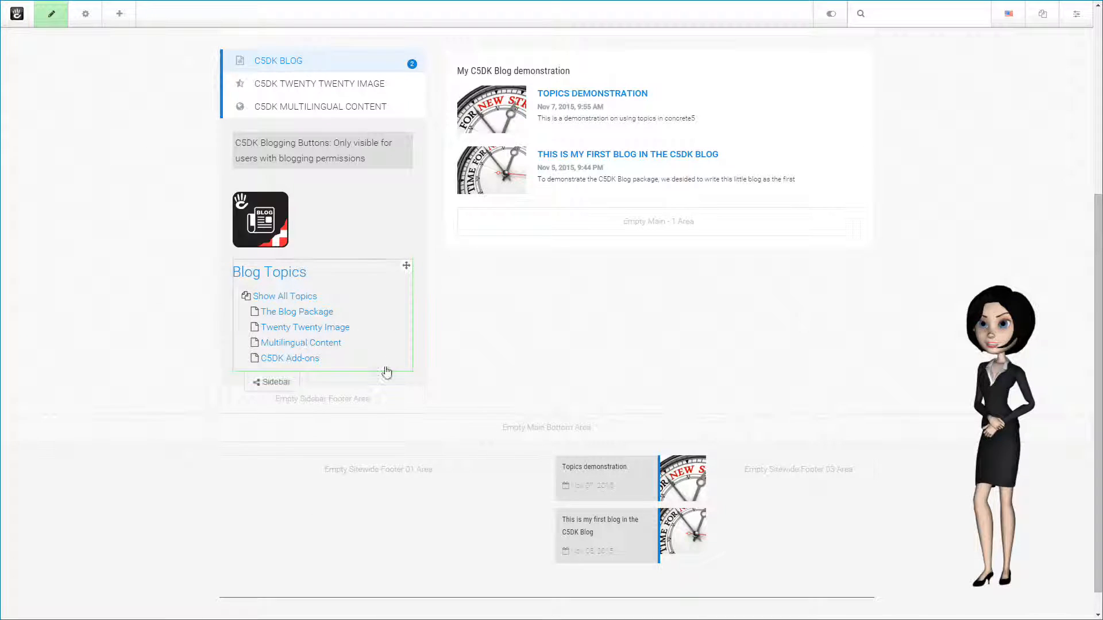
{"action": "left_click", "coordinate": [275, 384]}
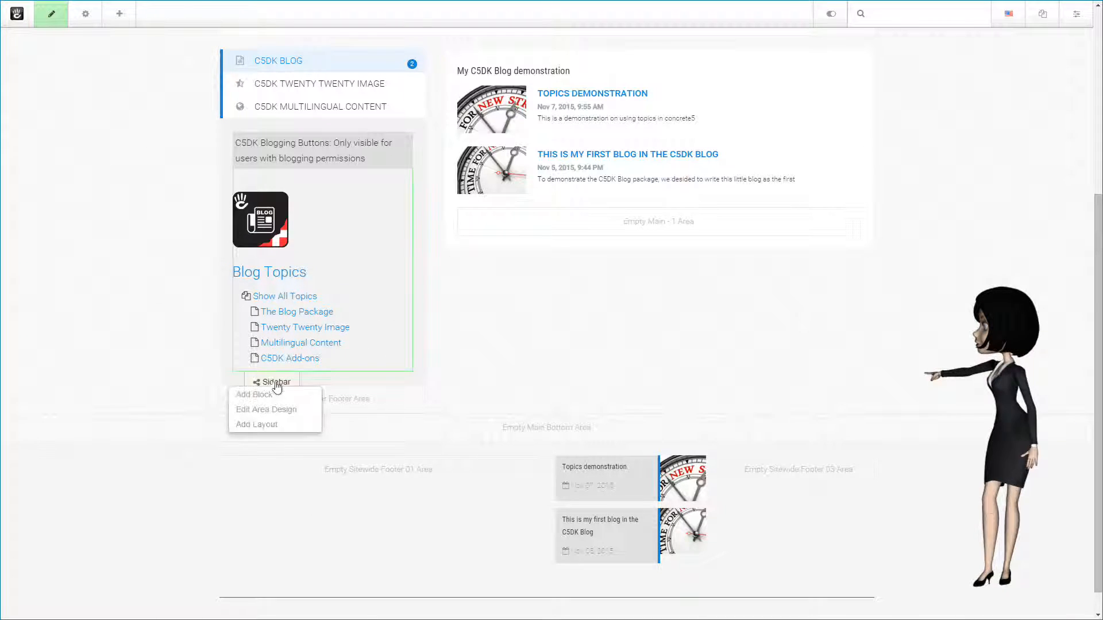
{"action": "left_click", "coordinate": [269, 399]}
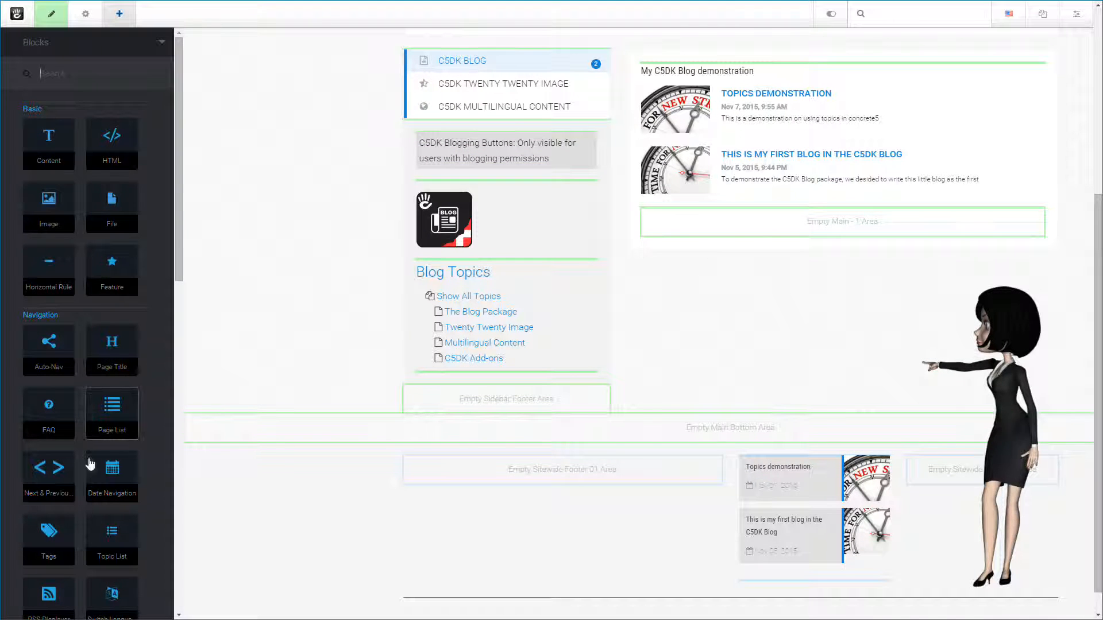
{"action": "left_click", "coordinate": [53, 542]}
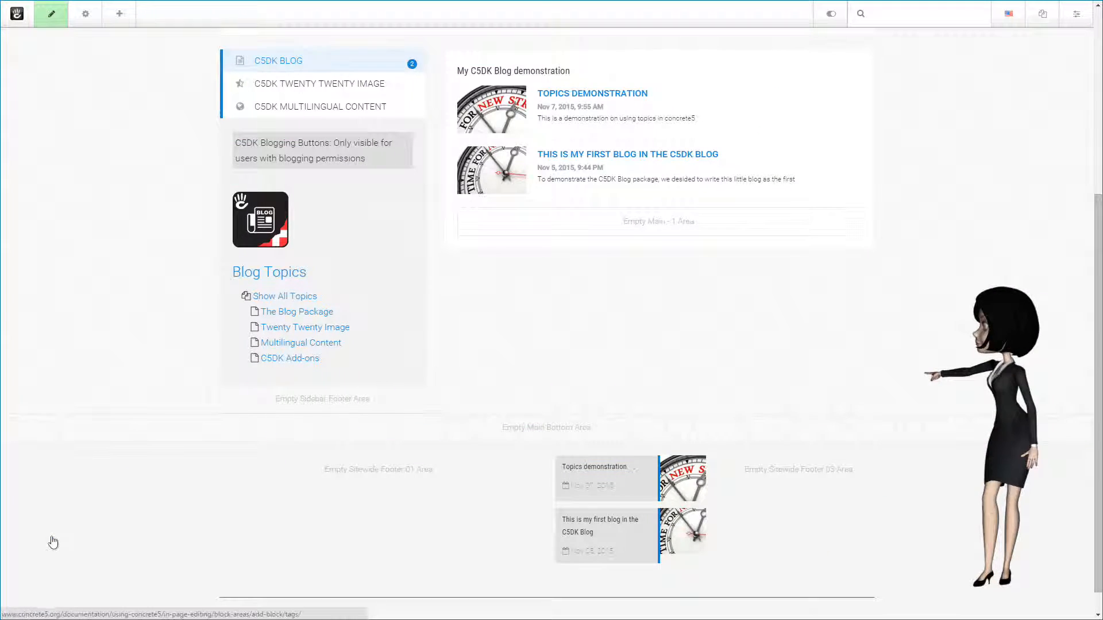
Title the new block "Tags" and have it list tags from the entire site, with 20 to display
{"action": "left_click", "coordinate": [474, 219]}
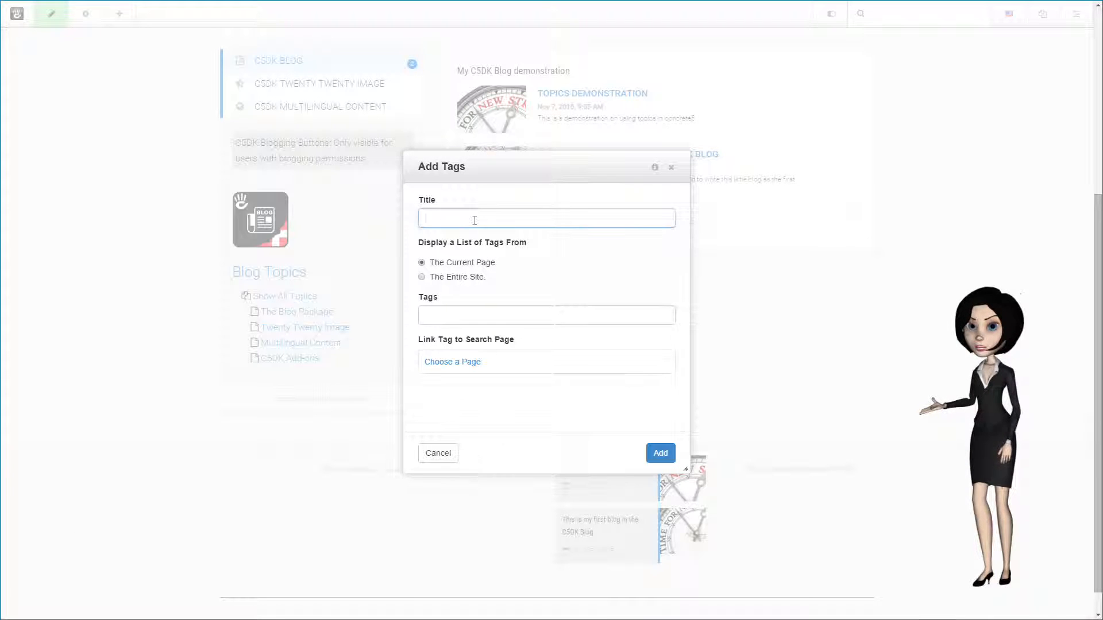
{"action": "type", "text": "Tags"}
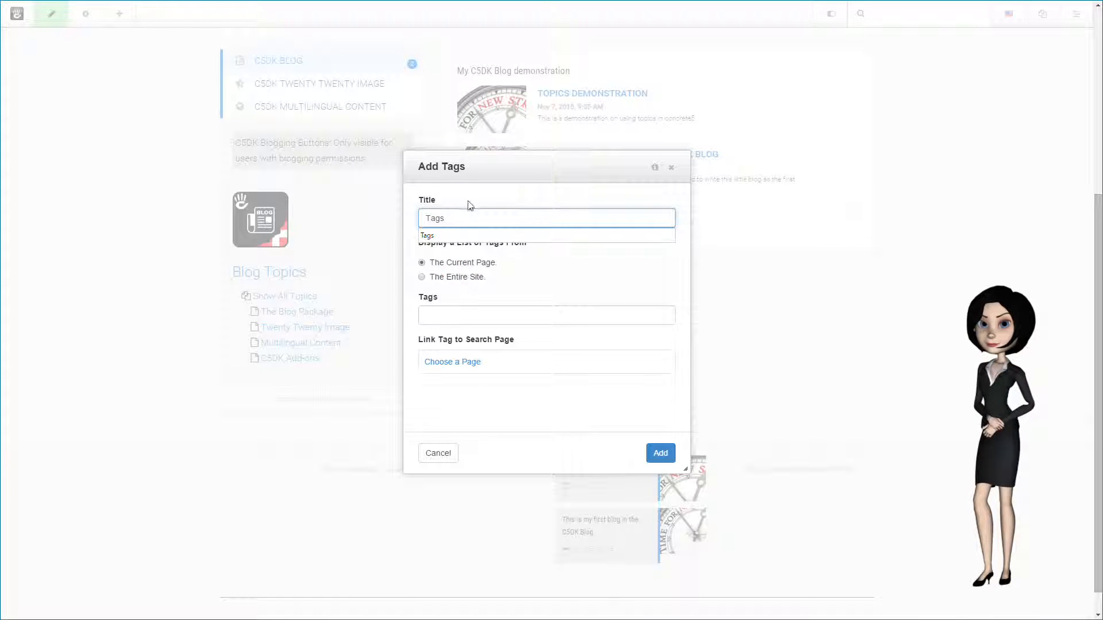
{"action": "left_click", "coordinate": [468, 202]}
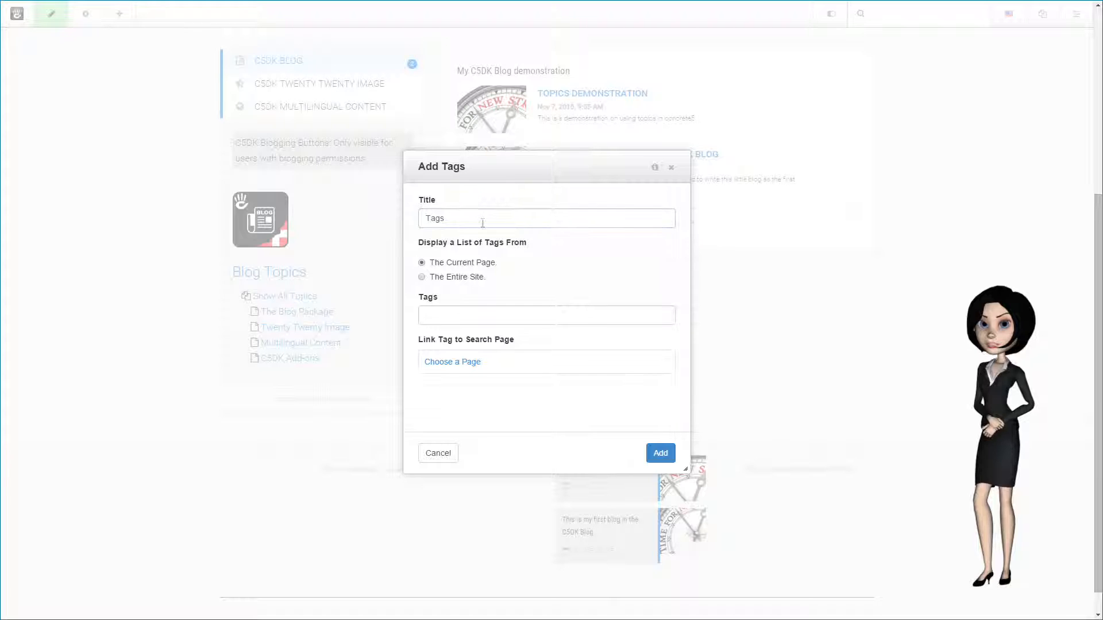
{"action": "left_click", "coordinate": [422, 277]}
{"action": "left_click", "coordinate": [438, 313]}
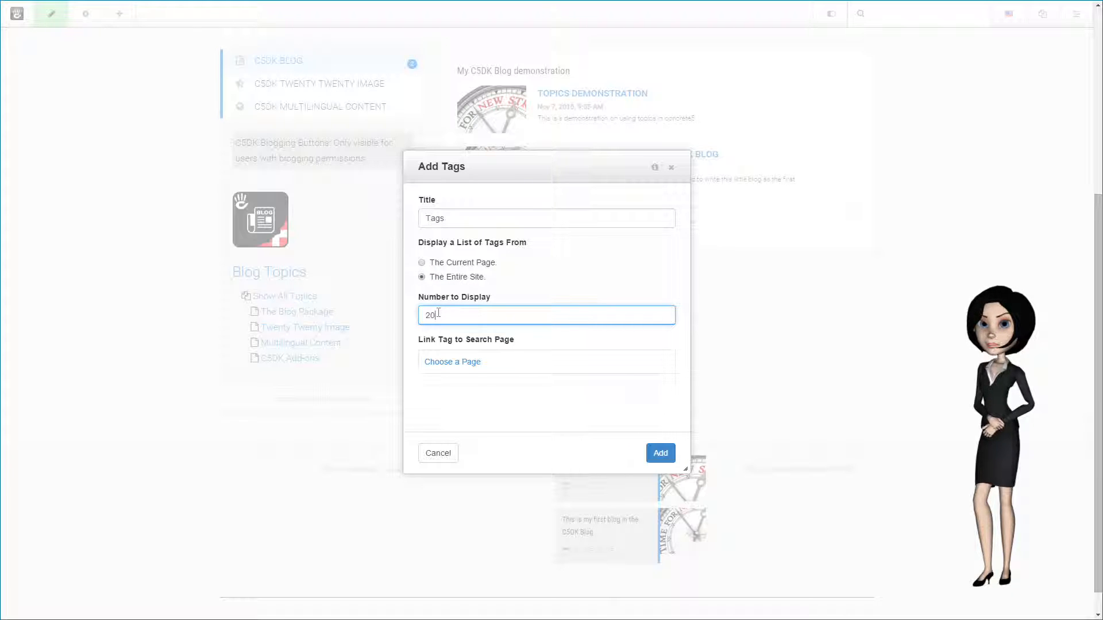
{"action": "left_click", "coordinate": [461, 365]}
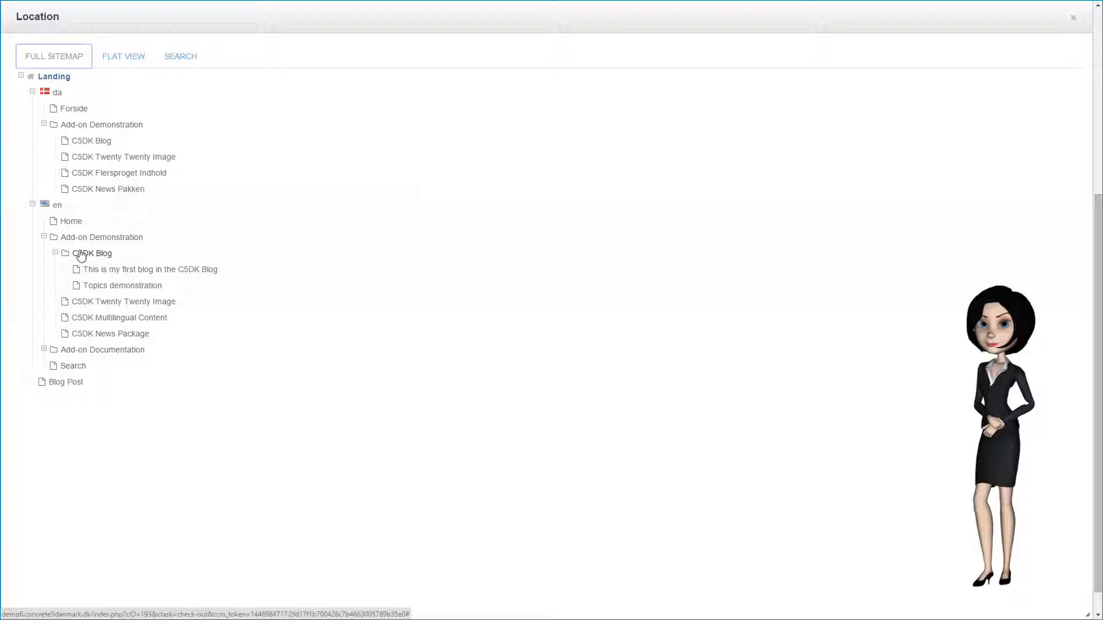
{"action": "left_click", "coordinate": [93, 143]}
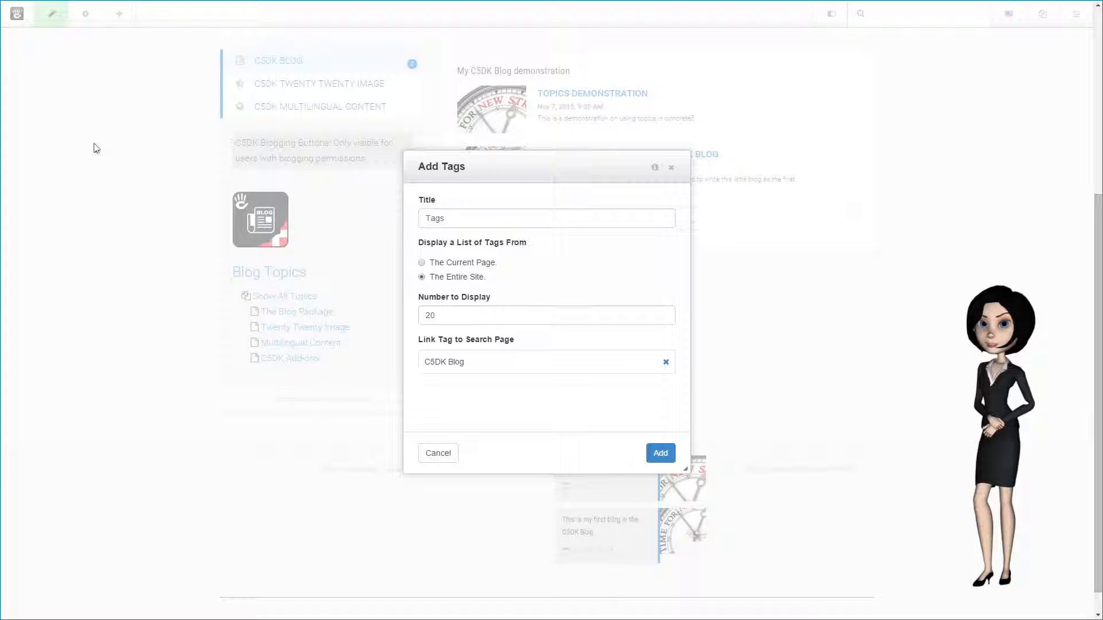
{"action": "left_click", "coordinate": [666, 362]}
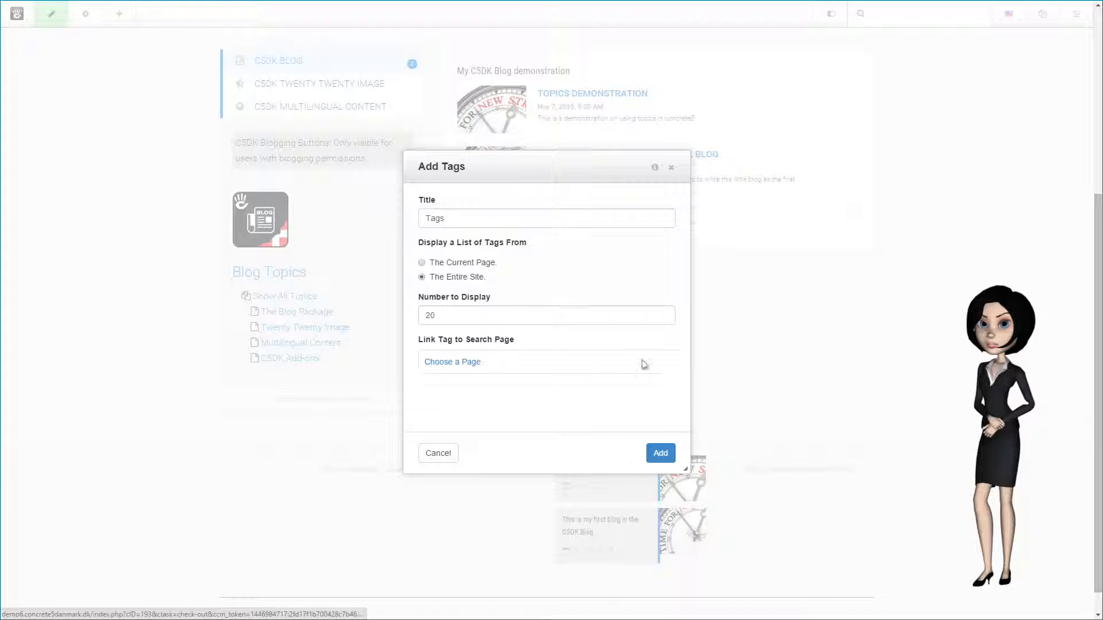
Link the tags to the C5DK Blog page of the English site and add the block to the sidebar
{"action": "left_click", "coordinate": [456, 363]}
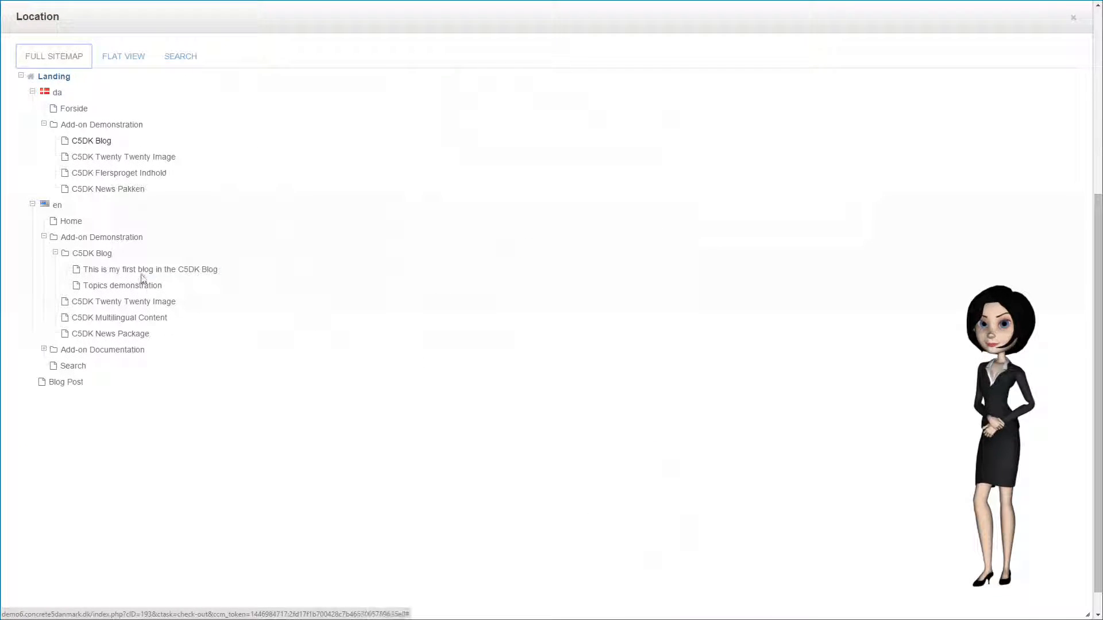
{"action": "left_click", "coordinate": [92, 255]}
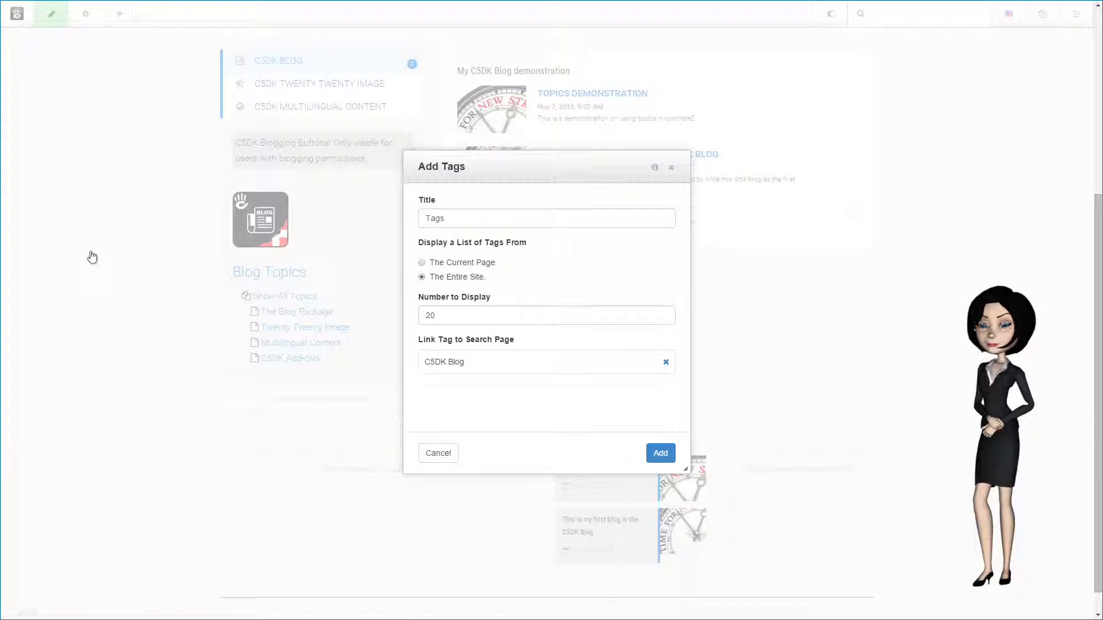
{"action": "left_click", "coordinate": [661, 453]}
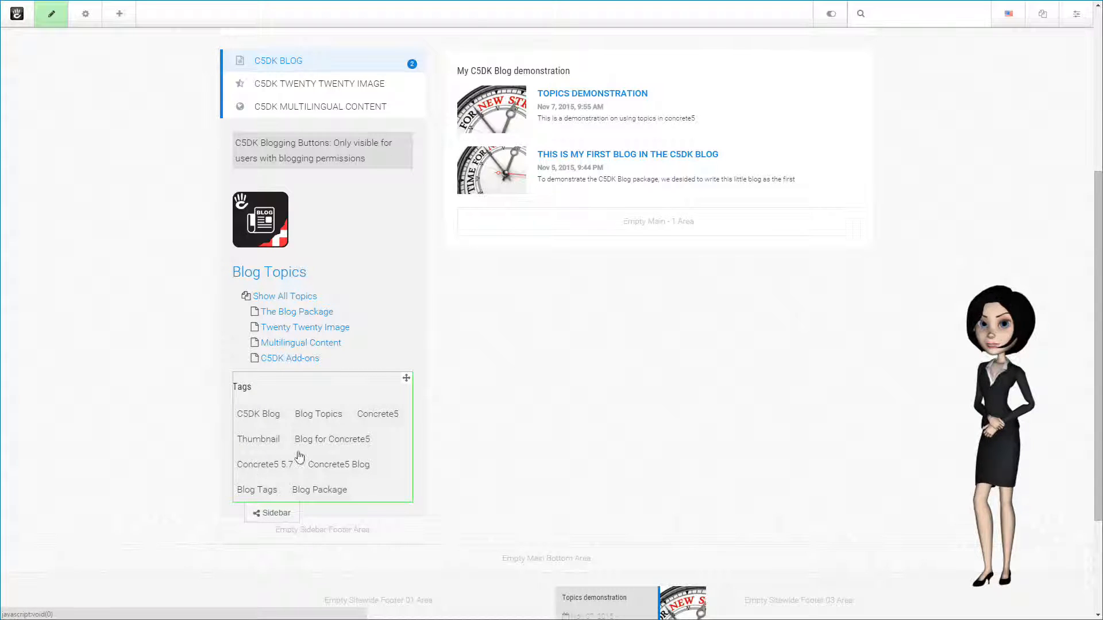
Apply the C5dk Tags custom template to the Tags block in the sidebar and save the block design
{"action": "left_click", "coordinate": [324, 447]}
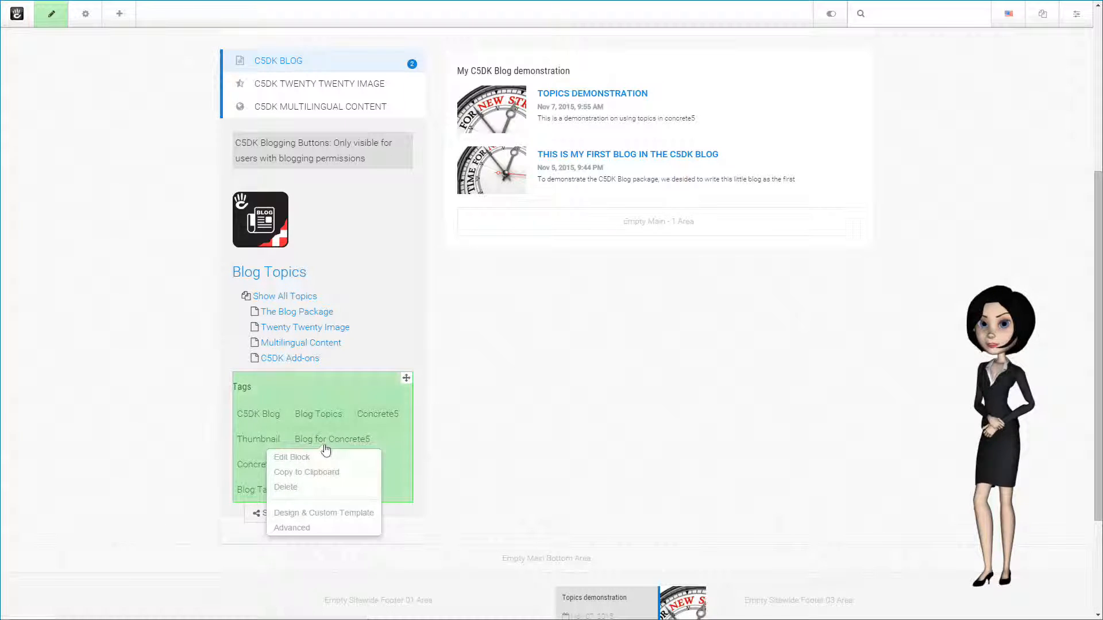
{"action": "left_click", "coordinate": [326, 513]}
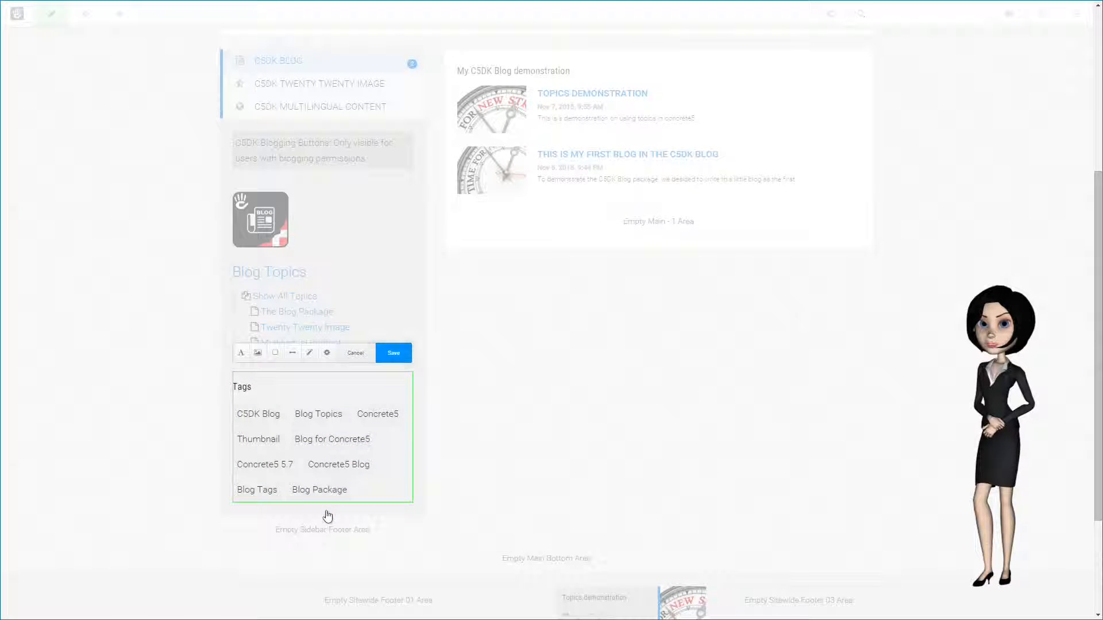
{"action": "left_click", "coordinate": [326, 354]}
{"action": "left_click", "coordinate": [377, 486]}
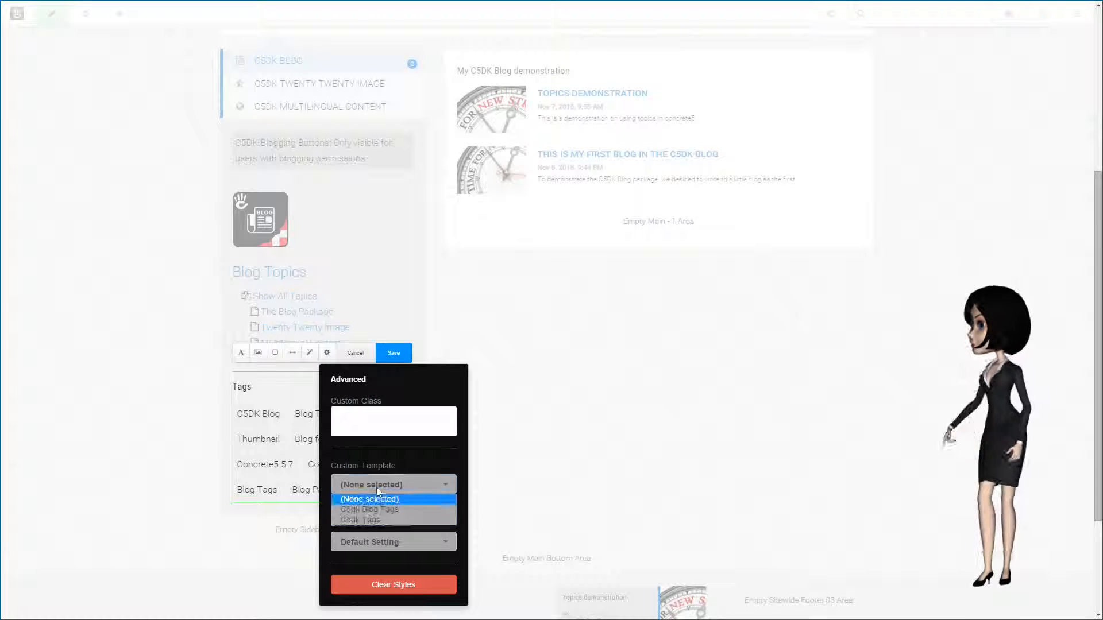
{"action": "left_click", "coordinate": [379, 520]}
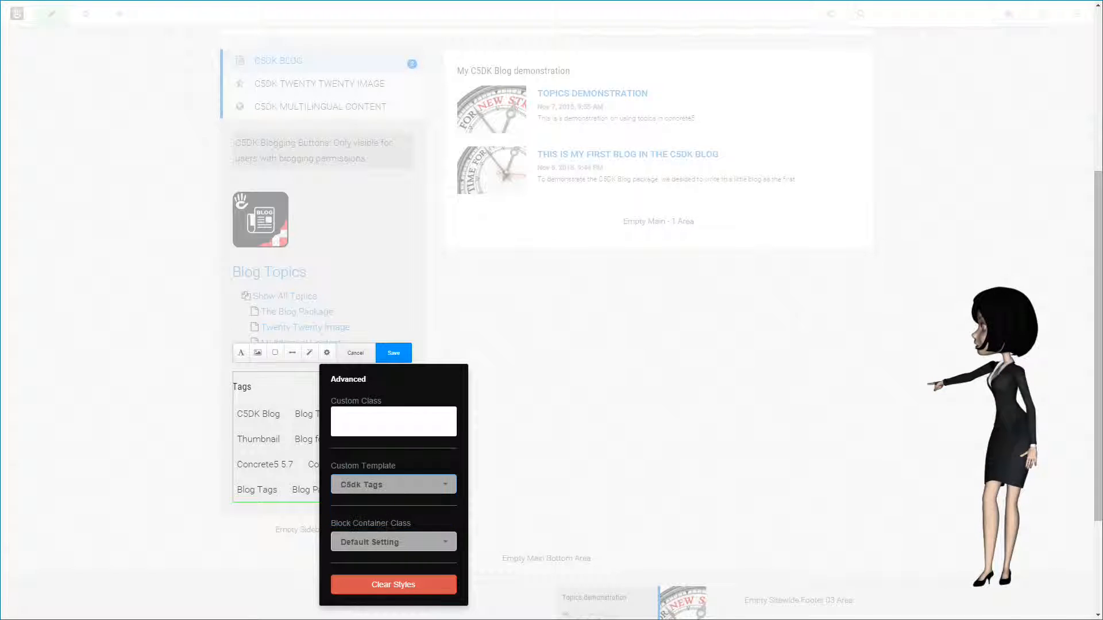
{"action": "left_click", "coordinate": [393, 353]}
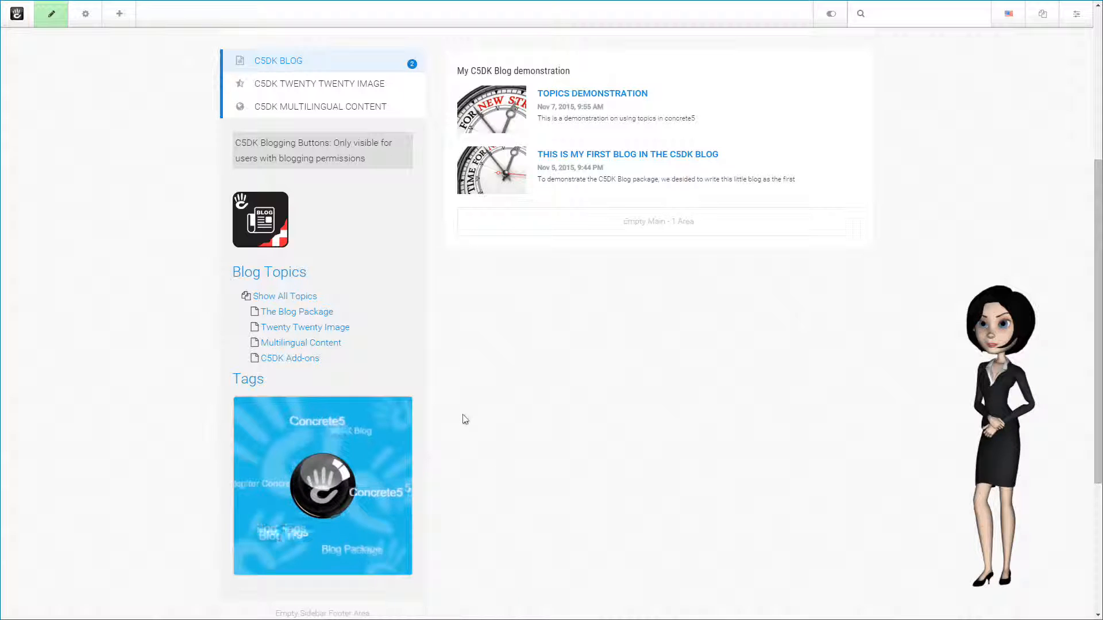
Switch the sidebar Tags block's custom template to C5dk Blog Tags and save the block design
{"action": "left_click", "coordinate": [385, 419]}
{"action": "left_click", "coordinate": [374, 483]}
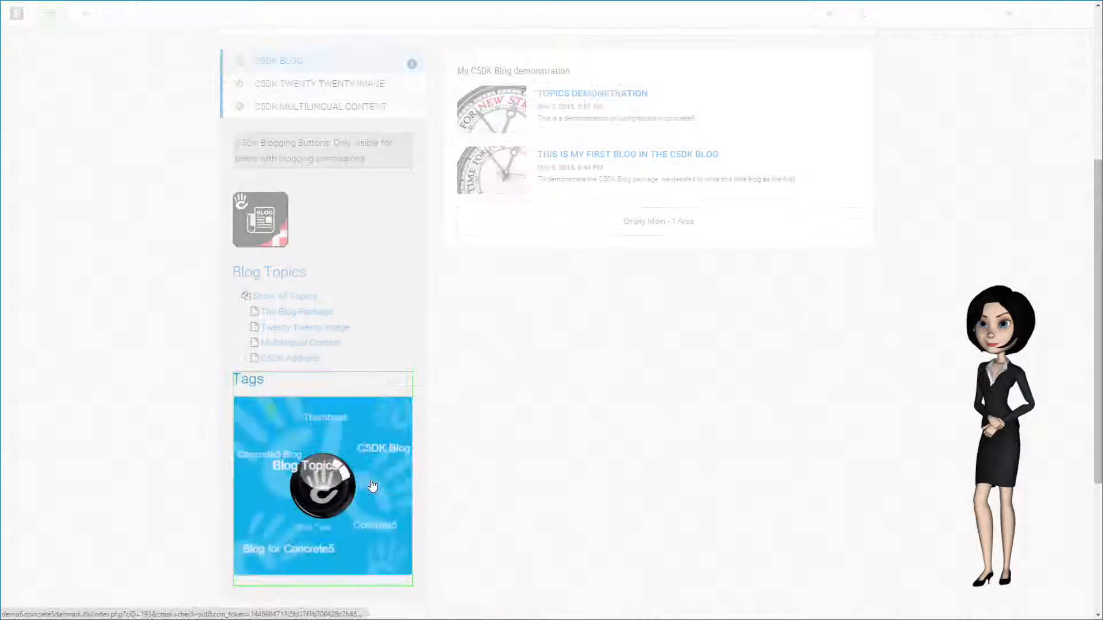
{"action": "left_click", "coordinate": [327, 353]}
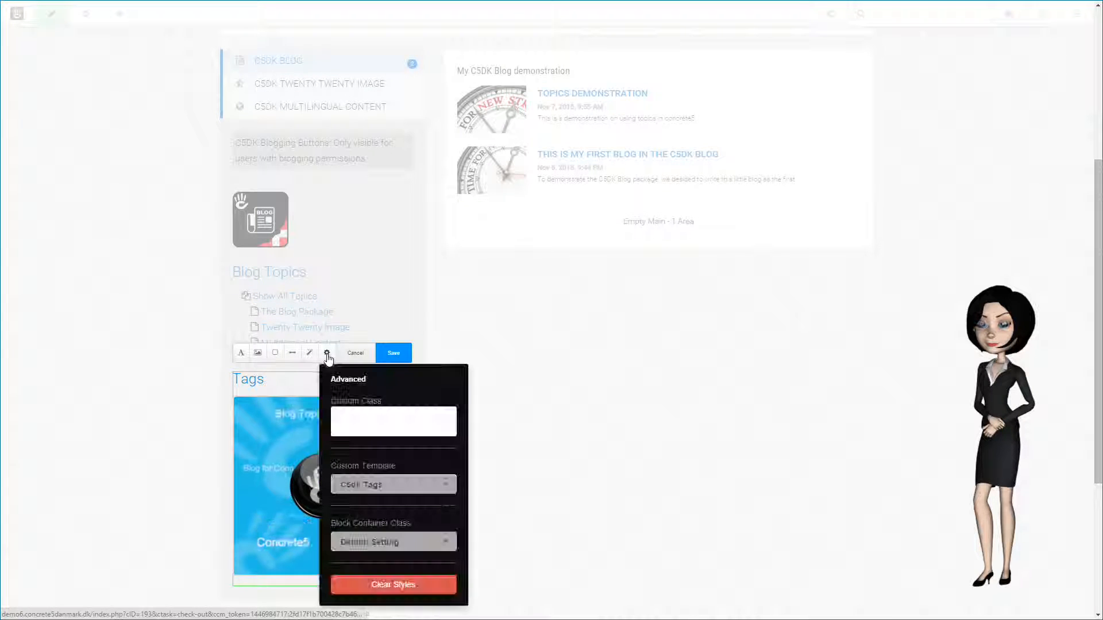
{"action": "left_click", "coordinate": [394, 485]}
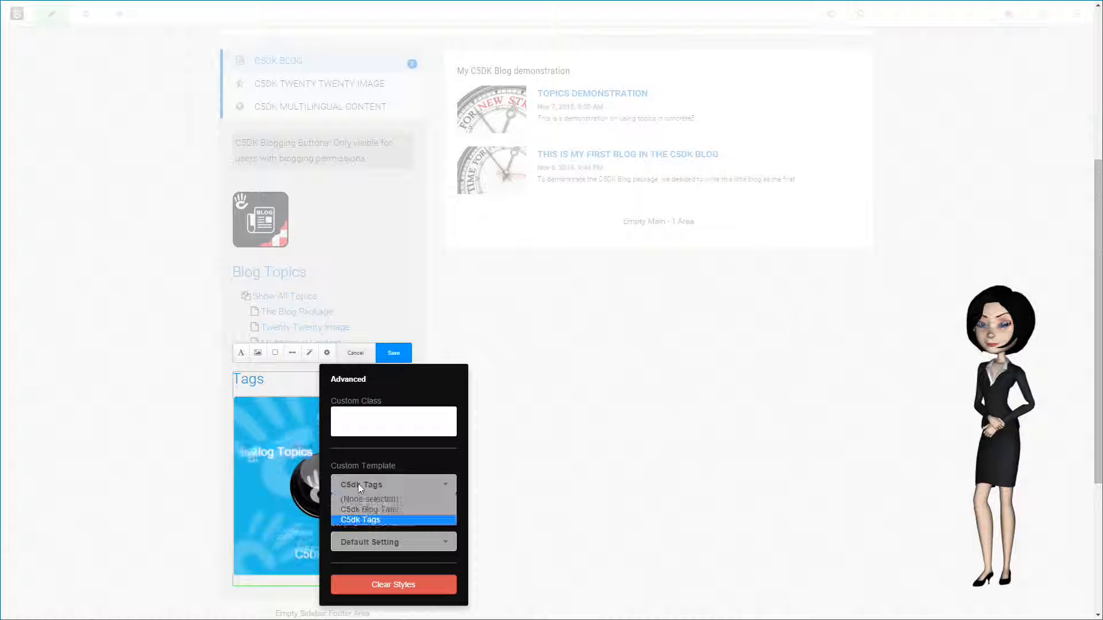
{"action": "left_click", "coordinate": [379, 510]}
{"action": "left_click", "coordinate": [393, 353]}
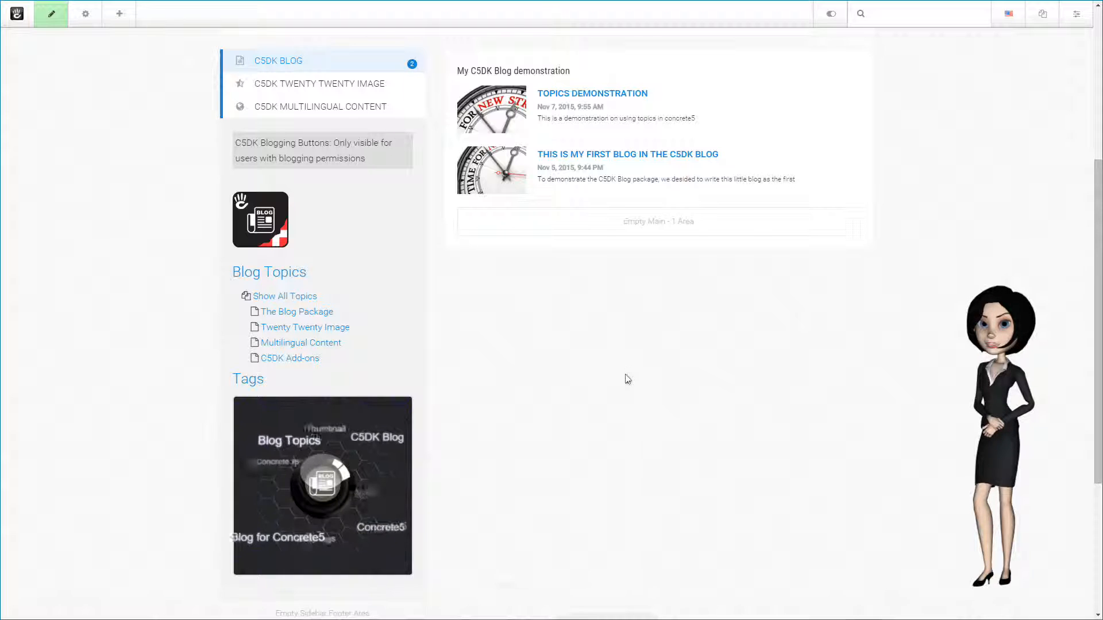
Add a Date Navigation block to the Sidebar area, filtered by the C5DK Blog English page type
{"action": "scroll", "coordinate": [627, 378], "scroll_direction": "down", "scroll_amount": 2}
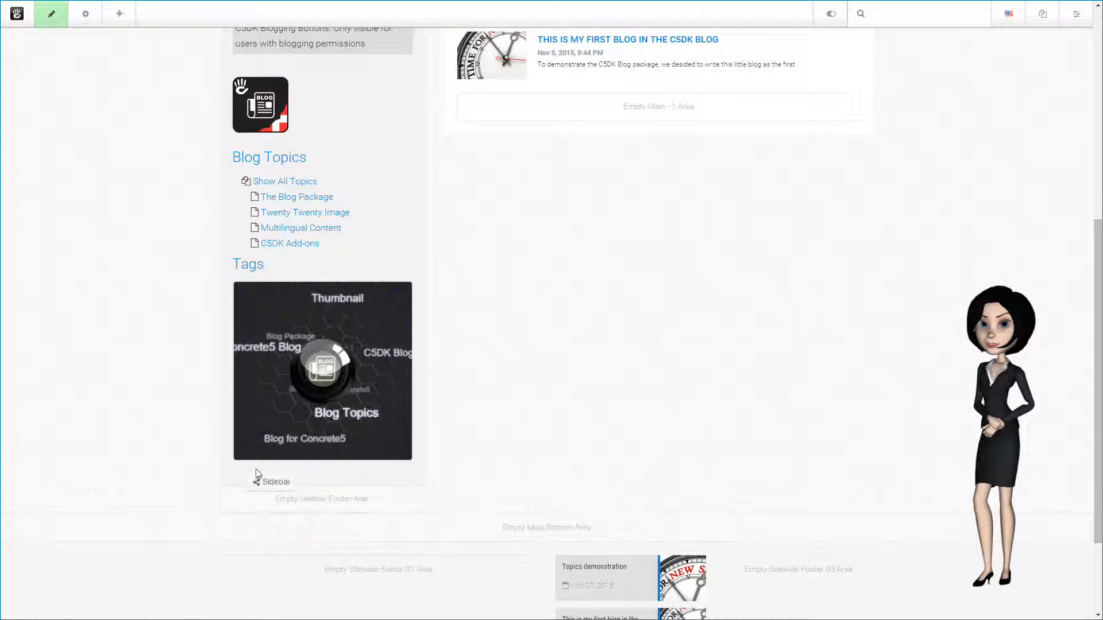
{"action": "left_click", "coordinate": [262, 481]}
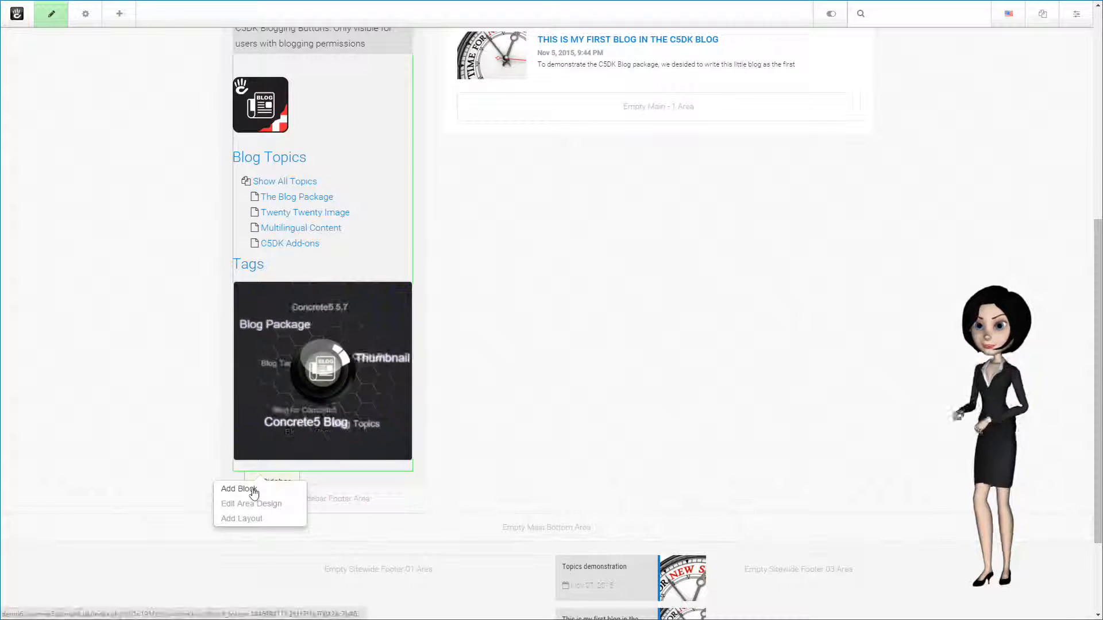
{"action": "left_click", "coordinate": [249, 489]}
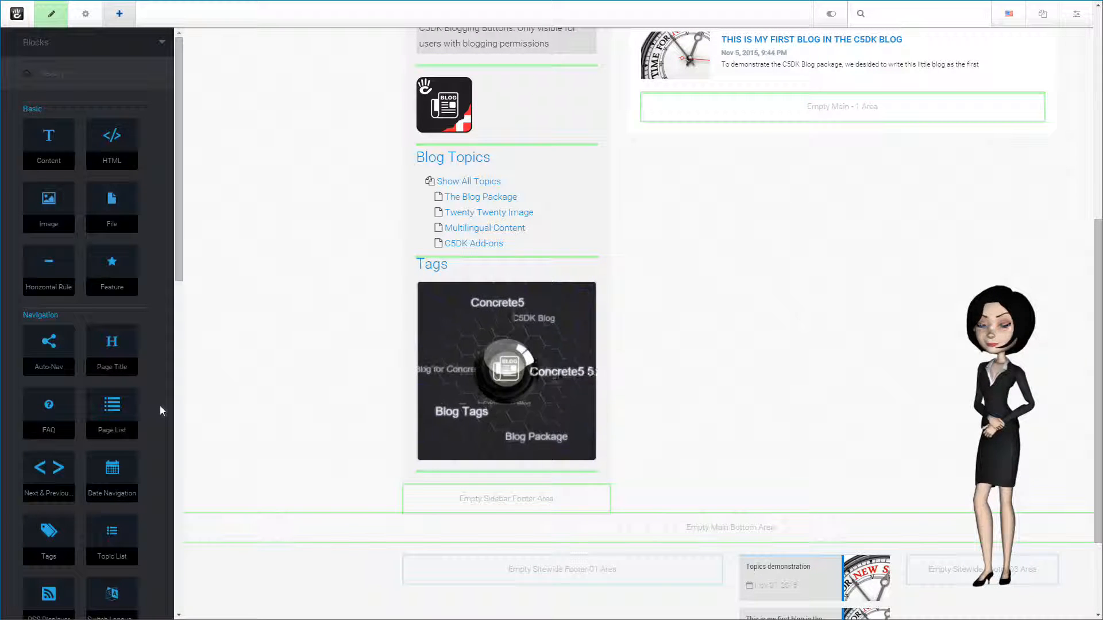
{"action": "left_click", "coordinate": [115, 480]}
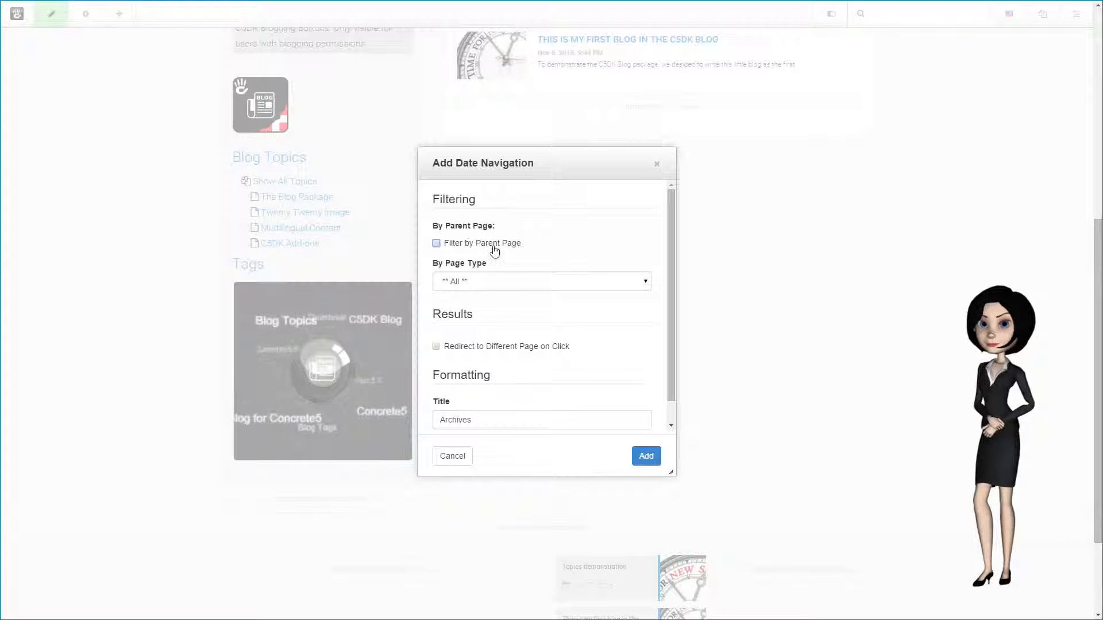
{"action": "left_click", "coordinate": [499, 282]}
{"action": "left_click", "coordinate": [477, 358]}
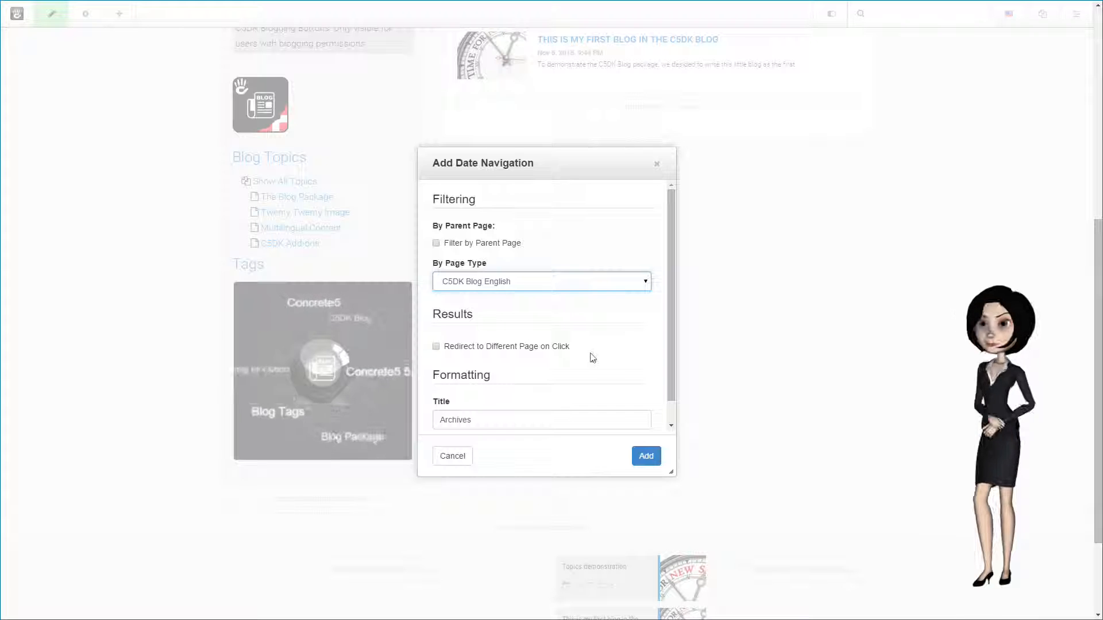
{"action": "scroll", "coordinate": [592, 358], "scroll_direction": "down", "scroll_amount": 1}
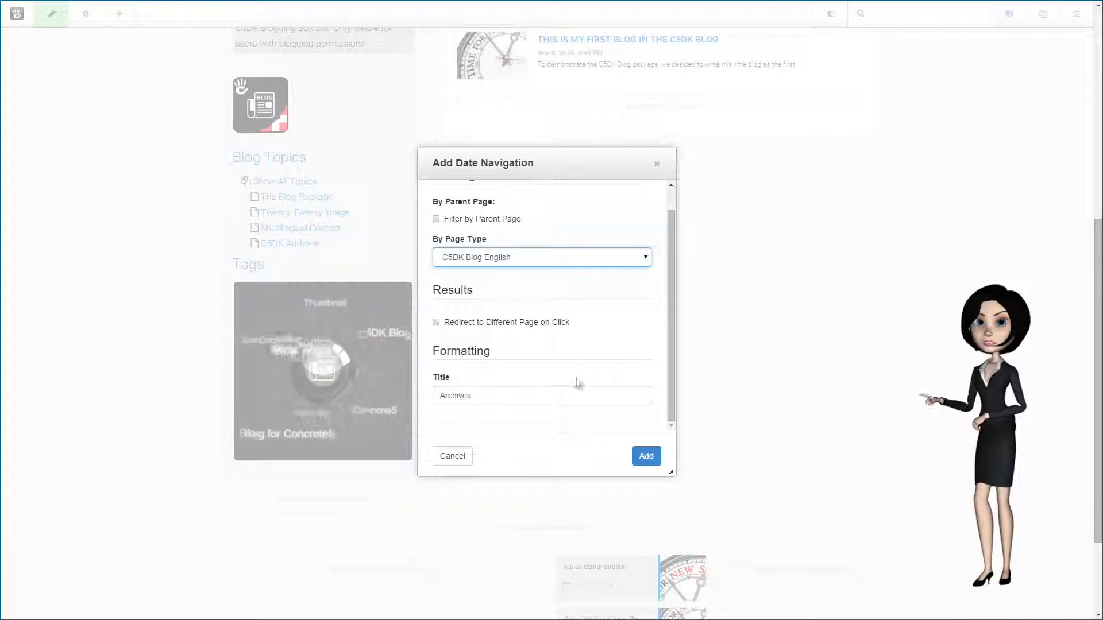
{"action": "left_click", "coordinate": [644, 455]}
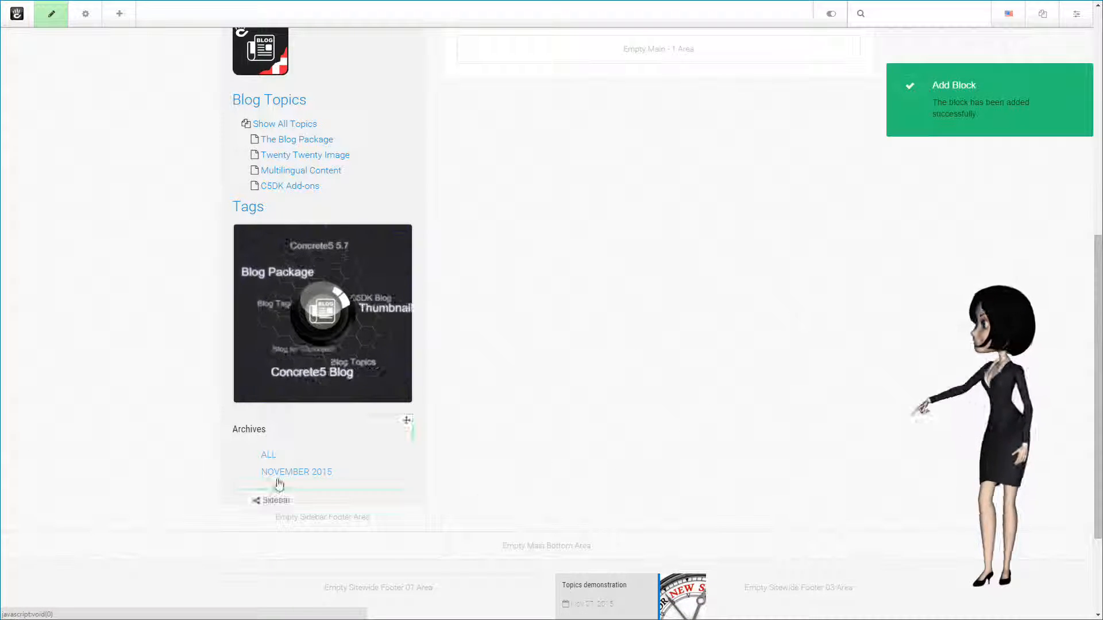
Apply the C5dk Date Navigation custom template to the Archives block and save the block design
{"action": "left_click", "coordinate": [317, 453]}
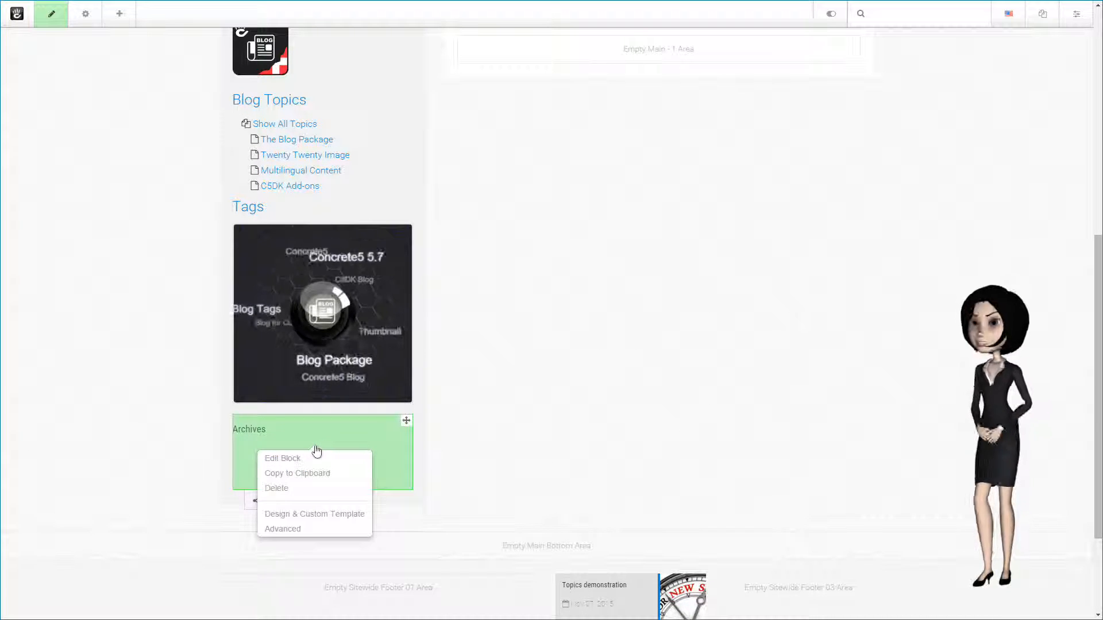
{"action": "left_click", "coordinate": [316, 514]}
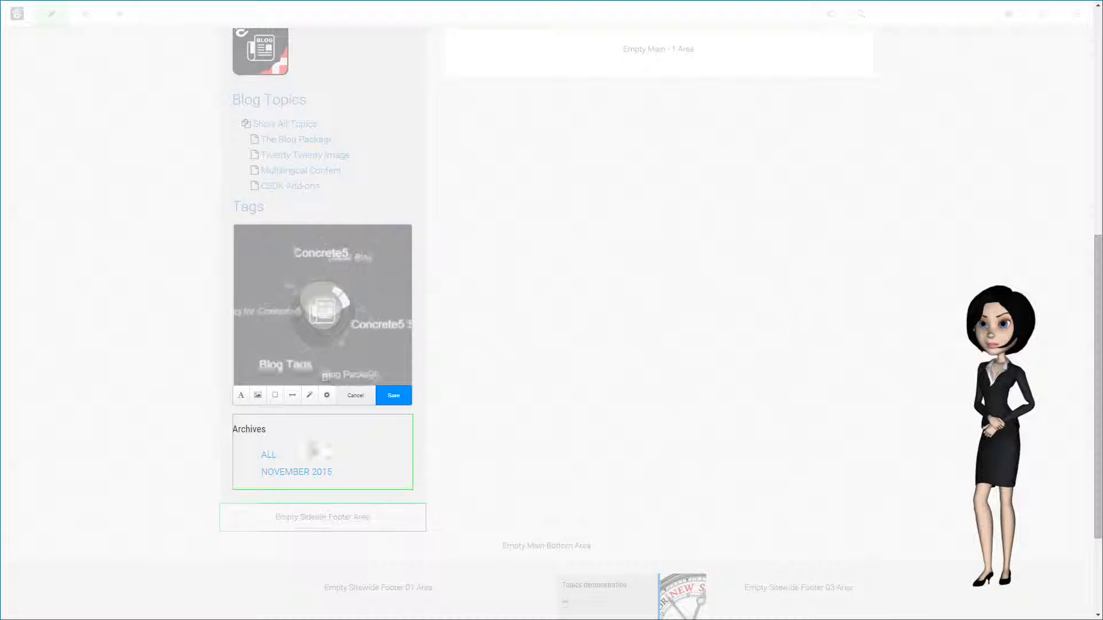
{"action": "left_click", "coordinate": [327, 397]}
{"action": "left_click", "coordinate": [394, 526]}
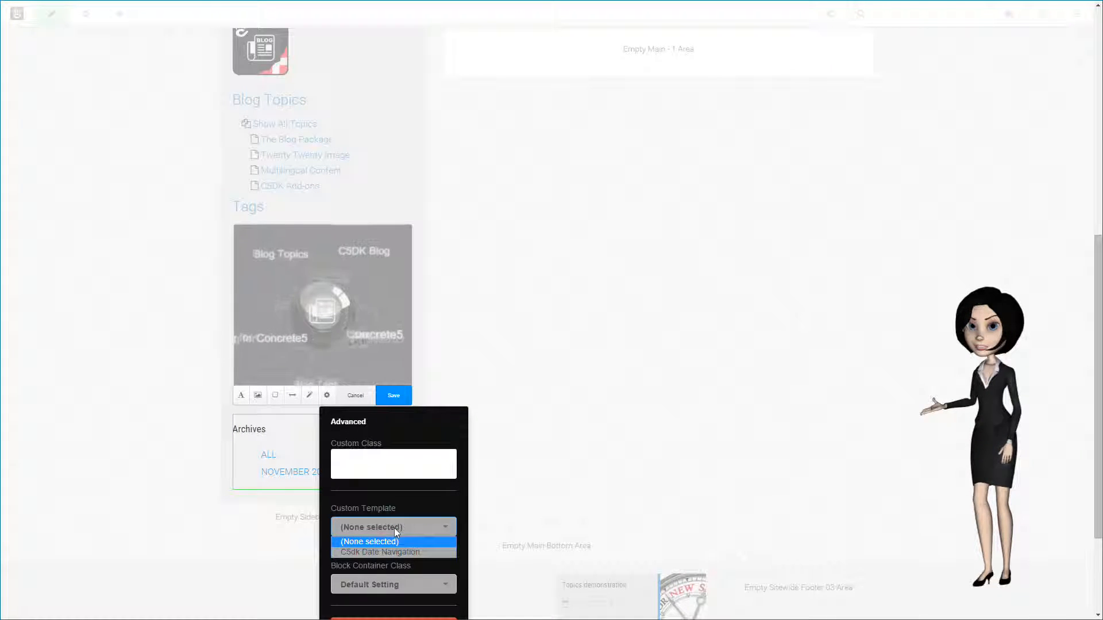
{"action": "left_click", "coordinate": [395, 552]}
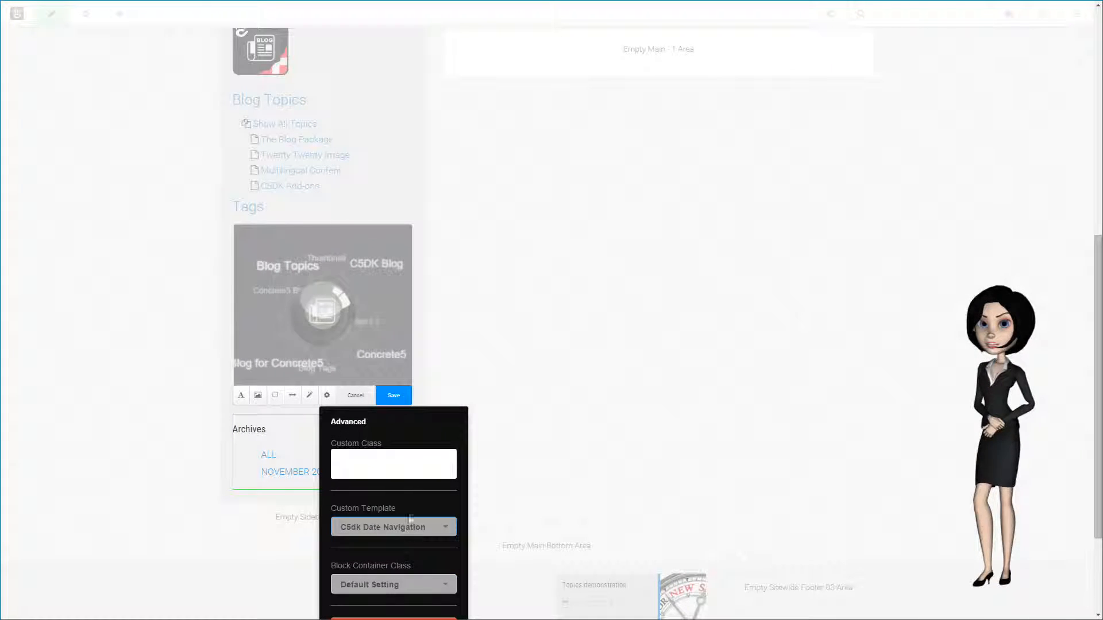
{"action": "left_click", "coordinate": [394, 396]}
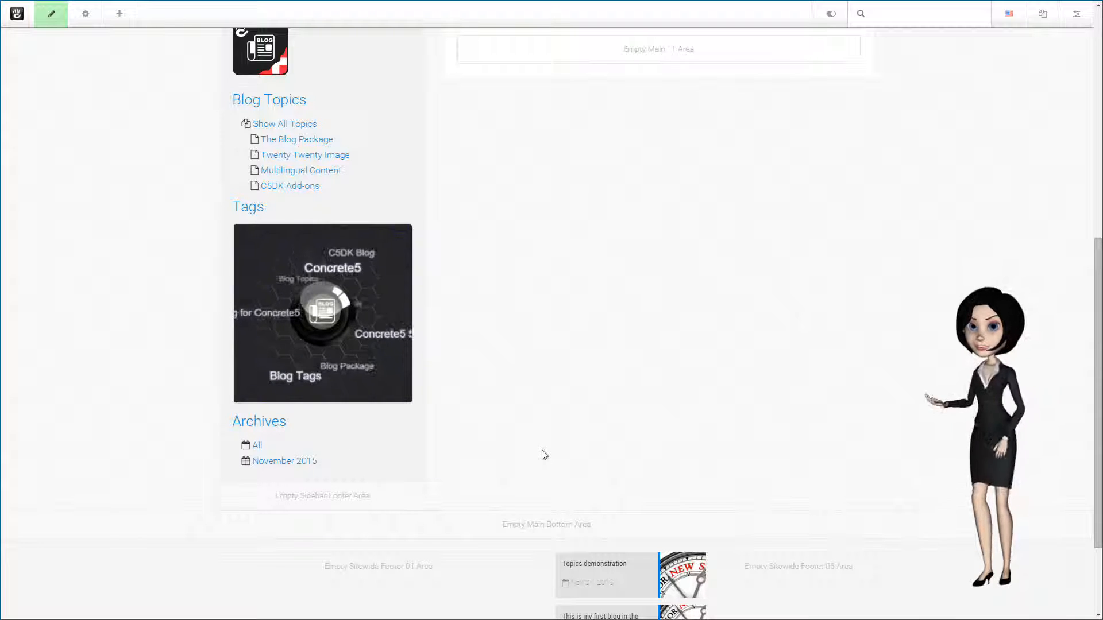
Save the C5DK Blog page's changes, leaving edit mode, and check the Tags and Archives blocks in the sidebar
{"action": "left_click", "coordinate": [52, 14]}
{"action": "left_click", "coordinate": [93, 117]}
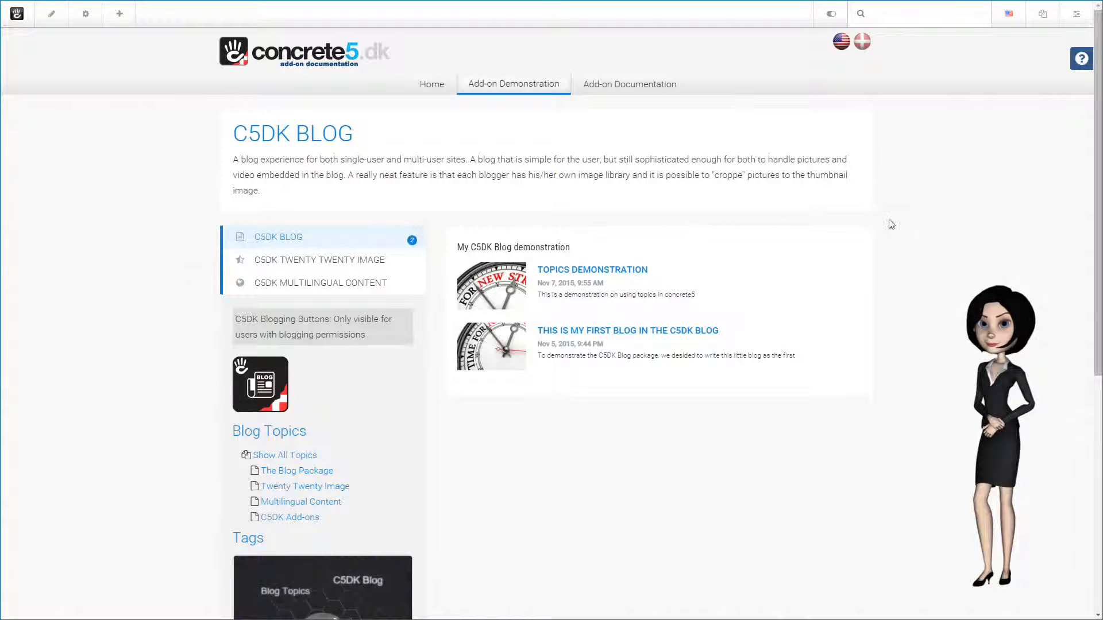
{"action": "scroll", "coordinate": [891, 224], "scroll_direction": "down", "scroll_amount": 4}
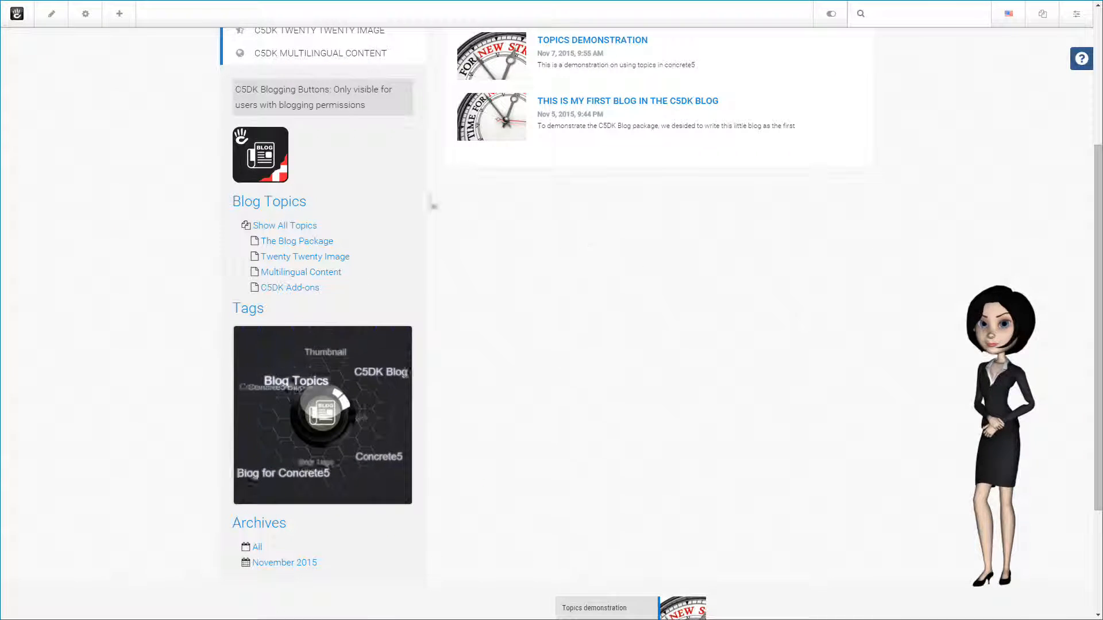
{"action": "scroll", "coordinate": [431, 190], "scroll_direction": "down", "scroll_amount": 1}
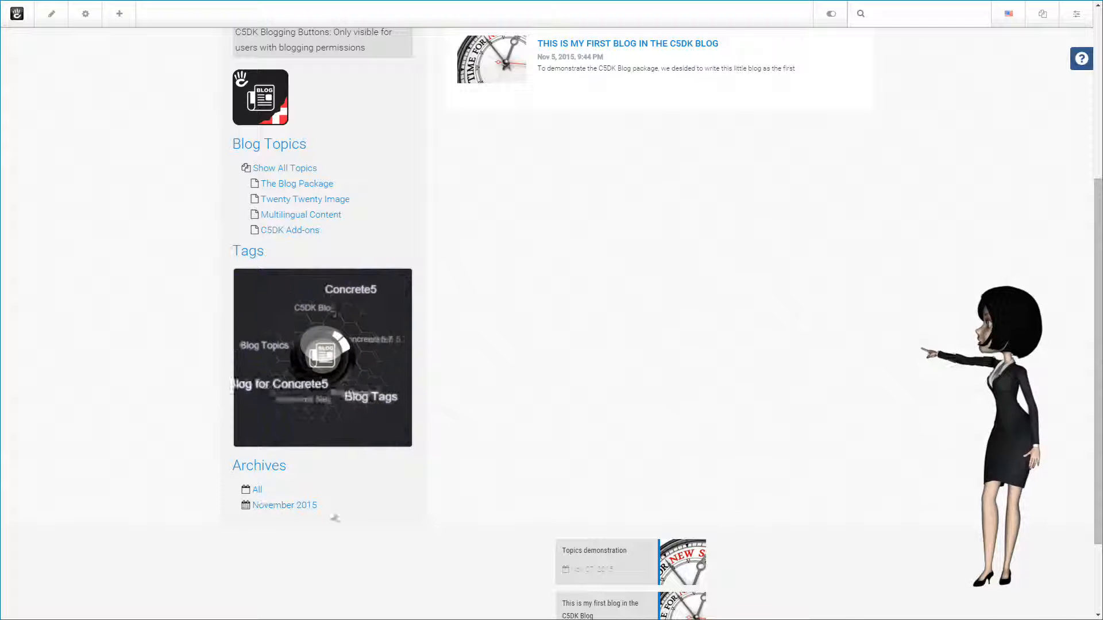
Open the blog post "This is my first blog in the C5DK Blog" from the blog list
{"action": "scroll", "coordinate": [638, 418], "scroll_direction": "up", "scroll_amount": 3}
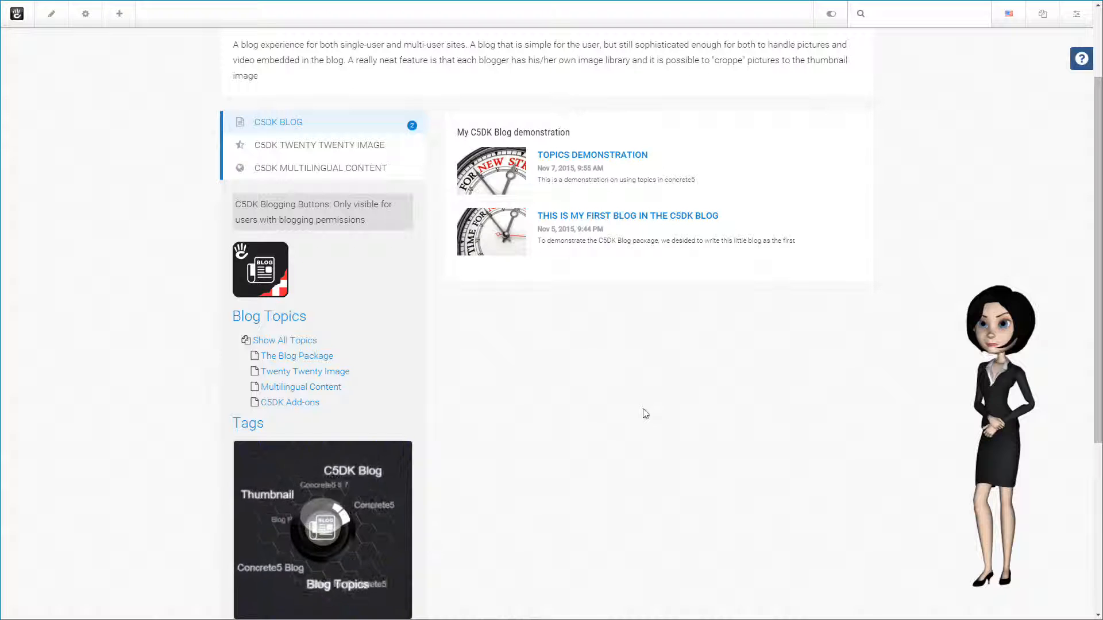
{"action": "left_click", "coordinate": [608, 220]}
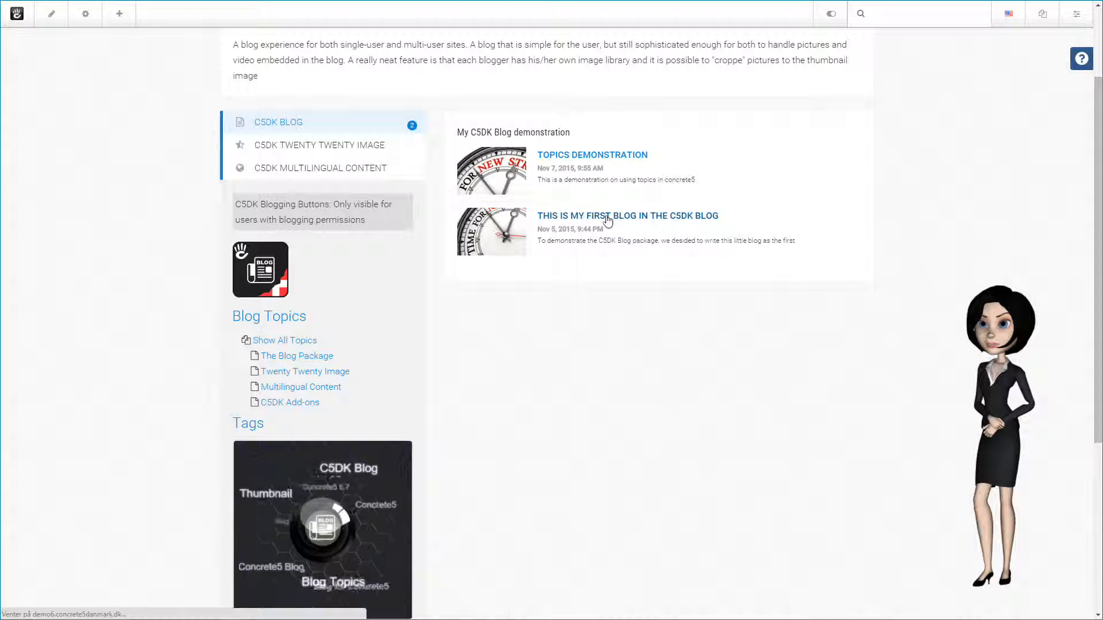